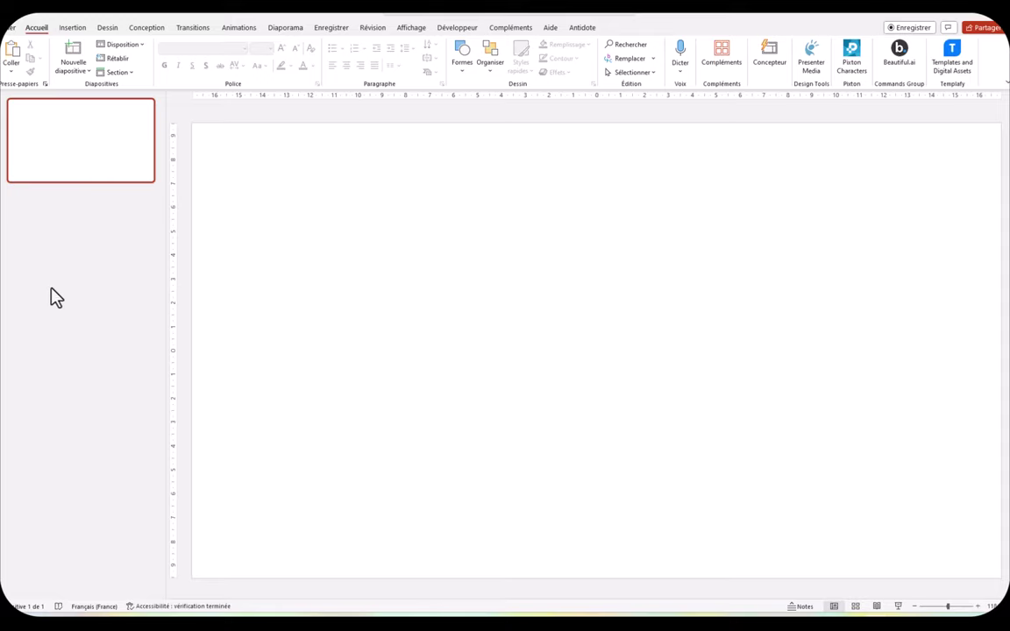
- Insert the stock photo of a man in a suit found by searching 'portrait'
{"action": "left_click", "coordinate": [72, 27]}
{"action": "left_click", "coordinate": [91, 66]}
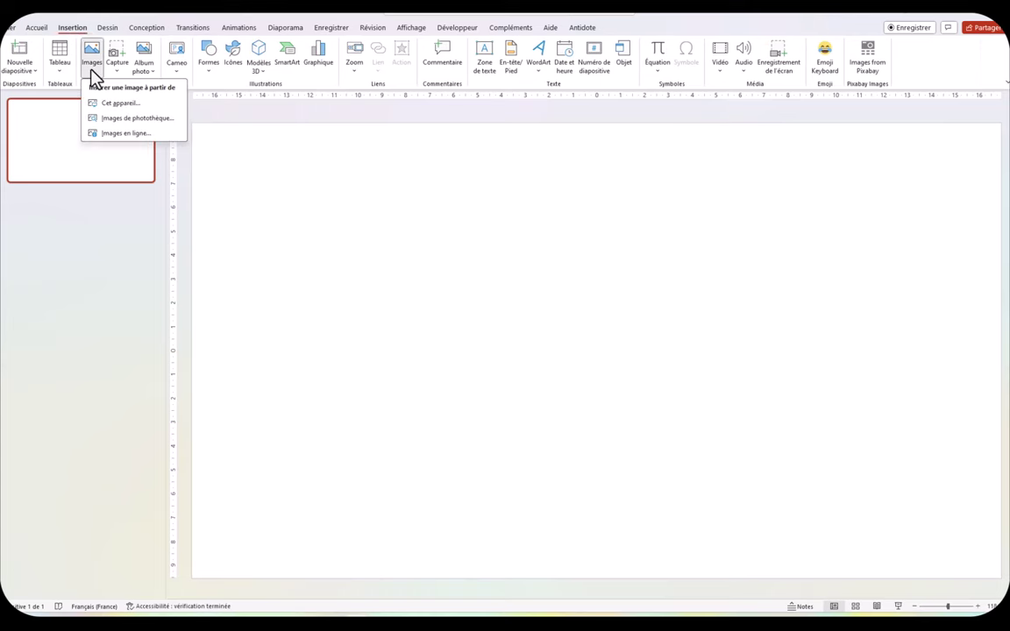
{"action": "left_click", "coordinate": [128, 117]}
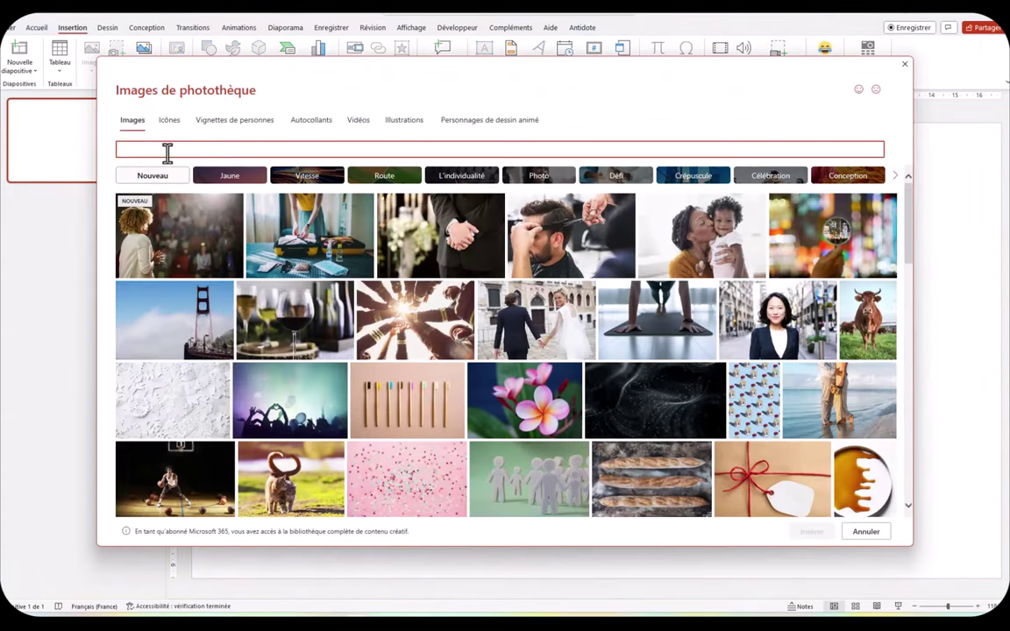
{"action": "type", "text": "portrait"}
{"action": "left_click", "coordinate": [735, 280]}
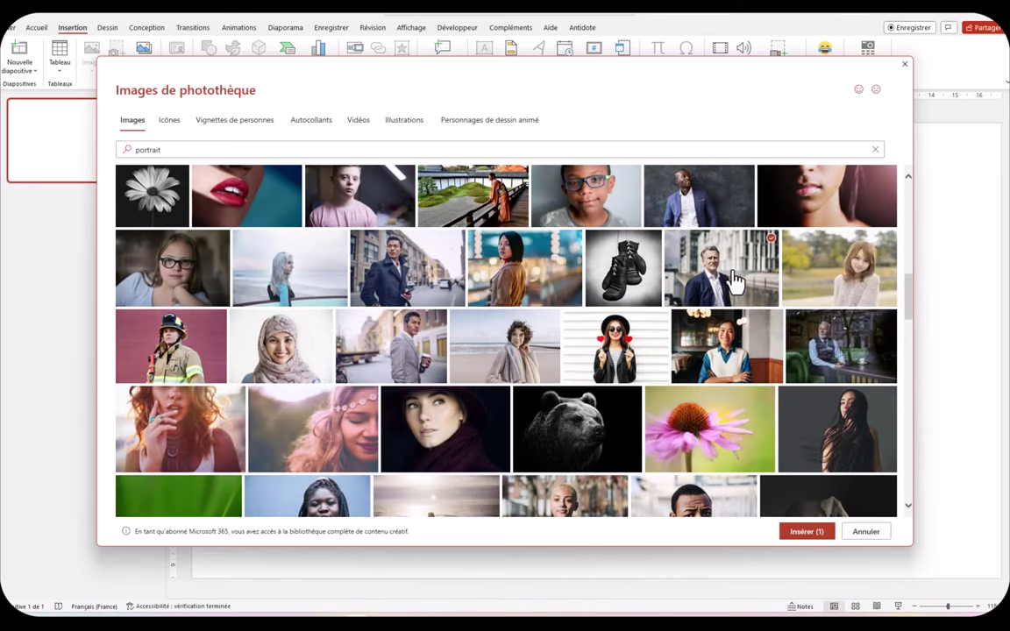
{"action": "left_click", "coordinate": [812, 531]}
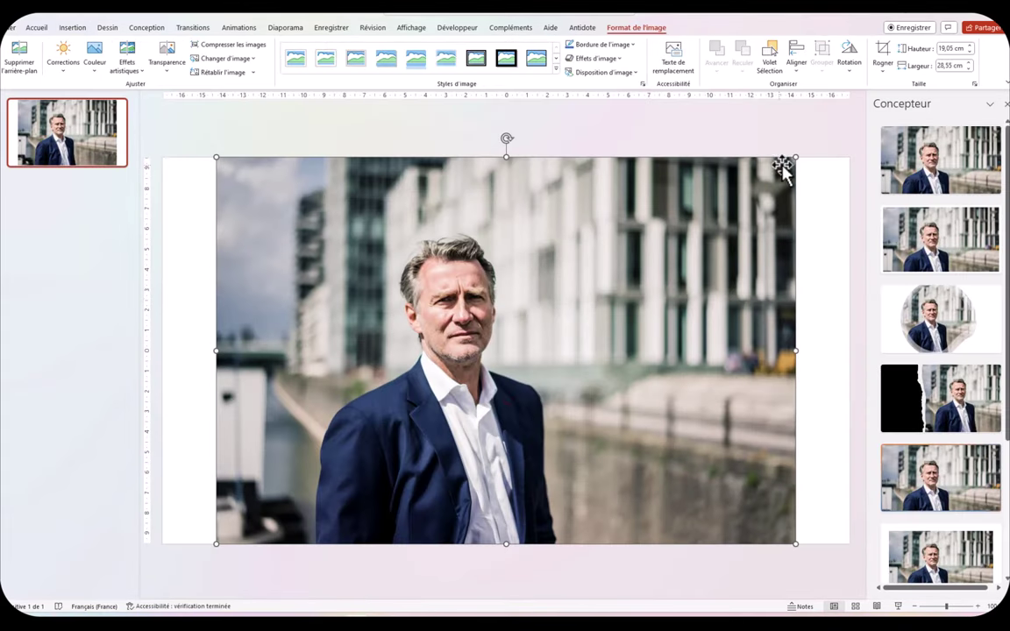
- Shrink the man's photo to 14,42 × 21,61 cm and centre it on the slide
{"action": "left_click_drag", "start_coordinate": [795, 158], "coordinate": [641, 253]}
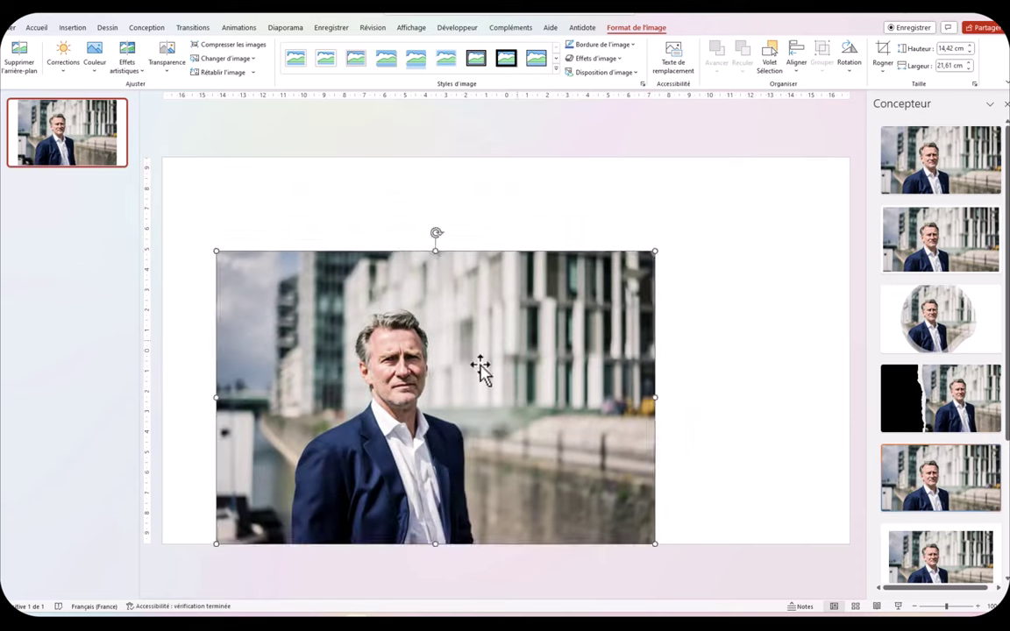
{"action": "left_click_drag", "start_coordinate": [480, 368], "coordinate": [527, 334]}
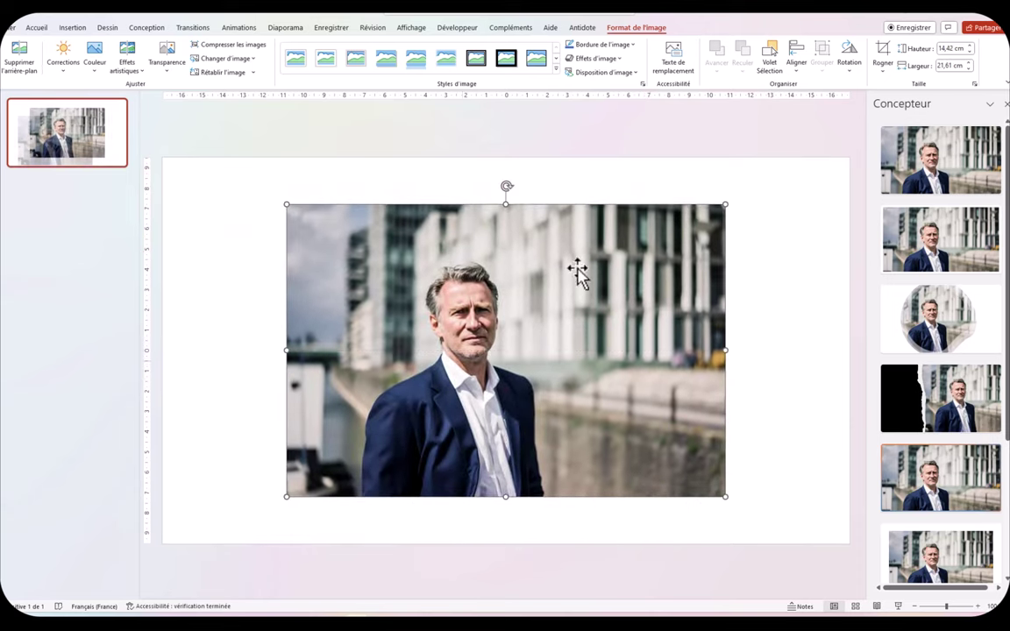
{"action": "left_click", "coordinate": [769, 203]}
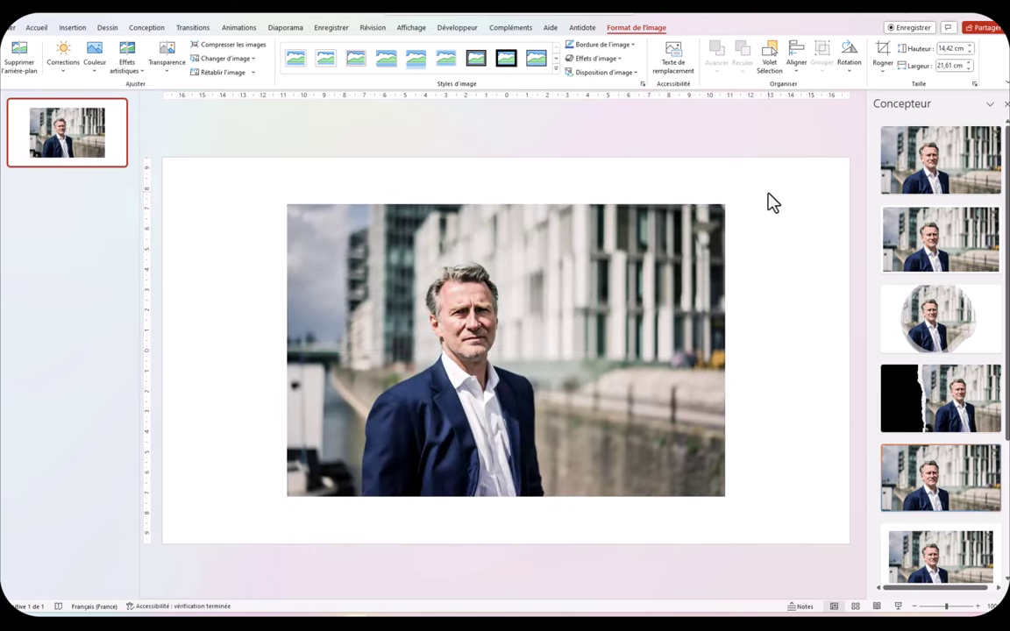
{"action": "left_click", "coordinate": [637, 224]}
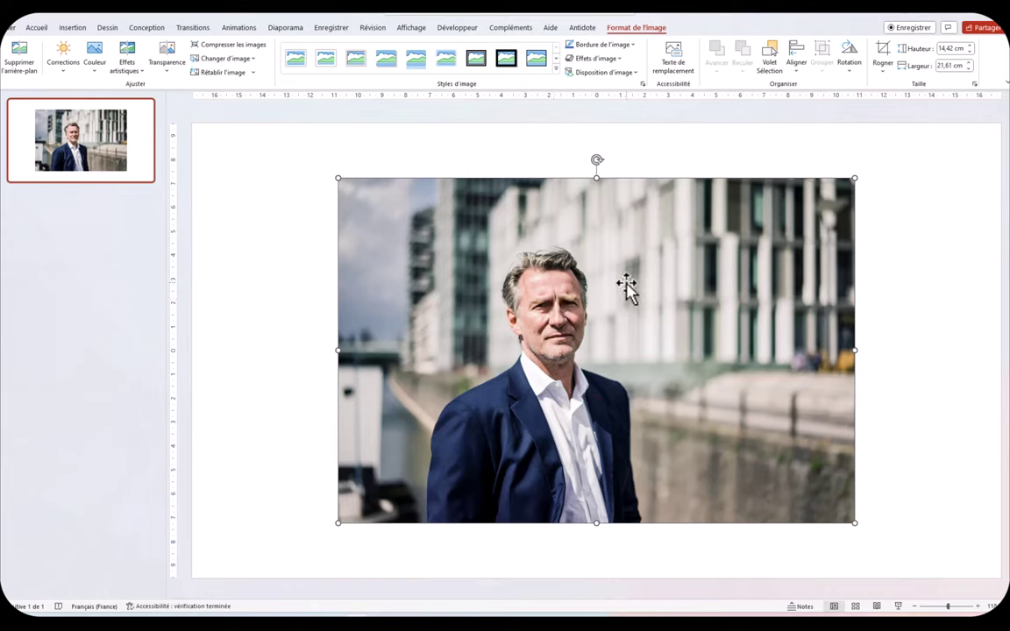
- Crop the man's photo to the oval from Formes de base
{"action": "left_click", "coordinate": [884, 67]}
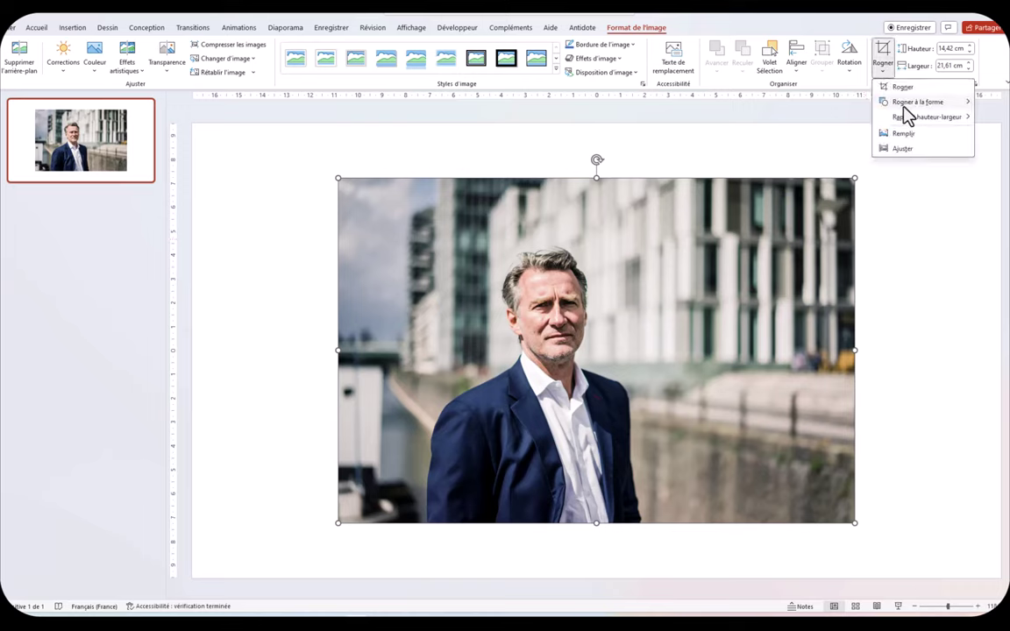
{"action": "mouse_move", "coordinate": [918, 101]}
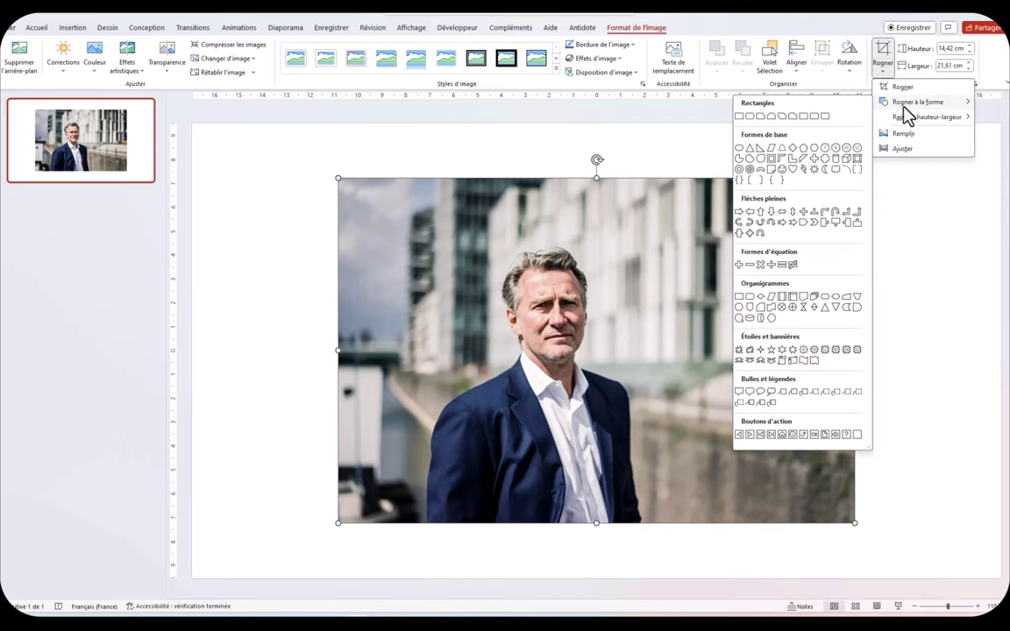
{"action": "left_click", "coordinate": [738, 149]}
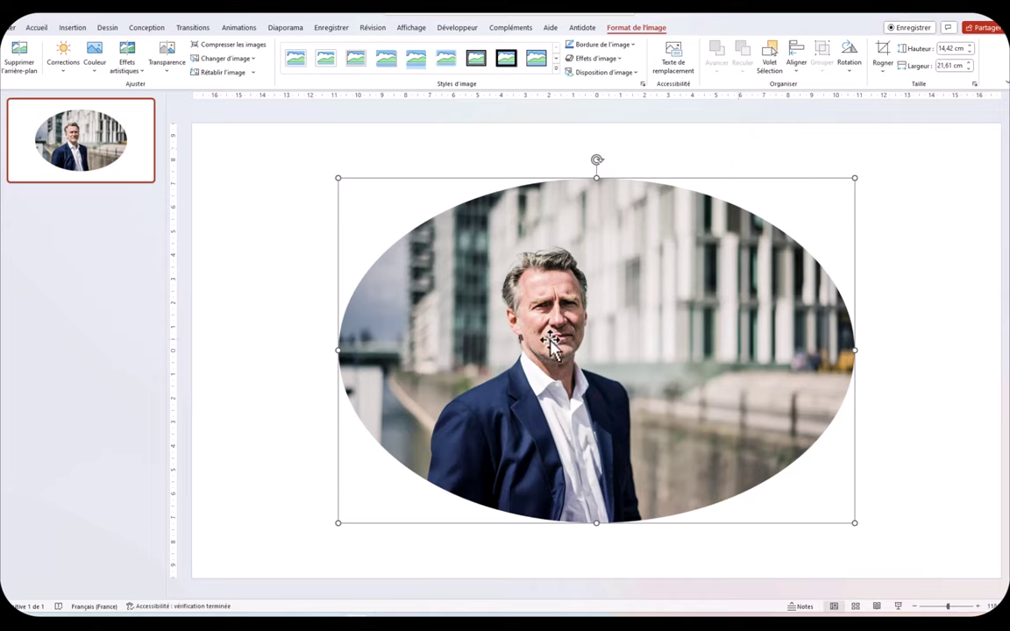
{"action": "left_click", "coordinate": [807, 164]}
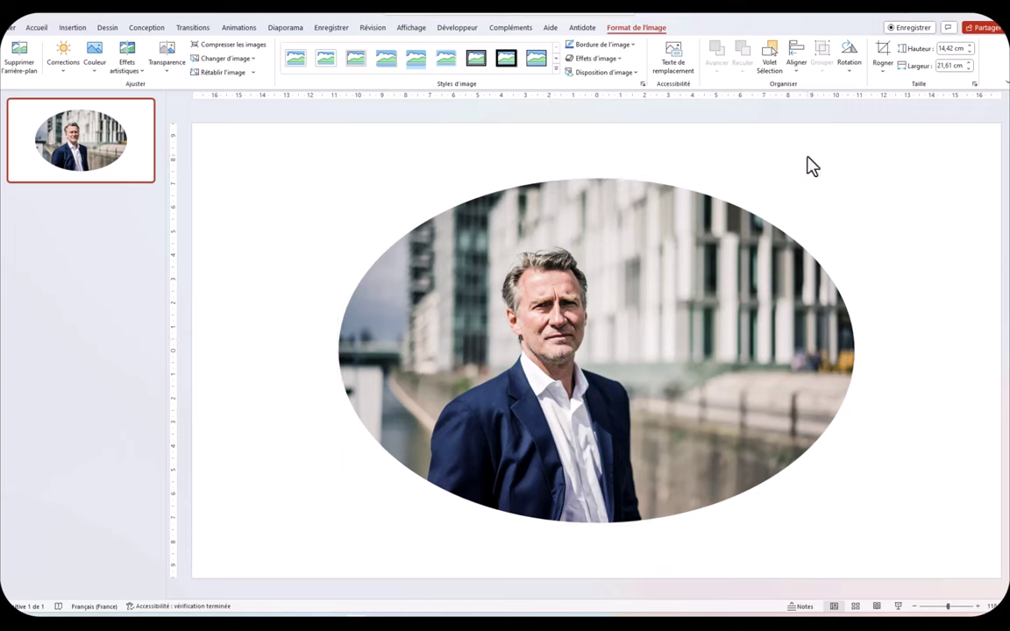
{"action": "left_click", "coordinate": [743, 266]}
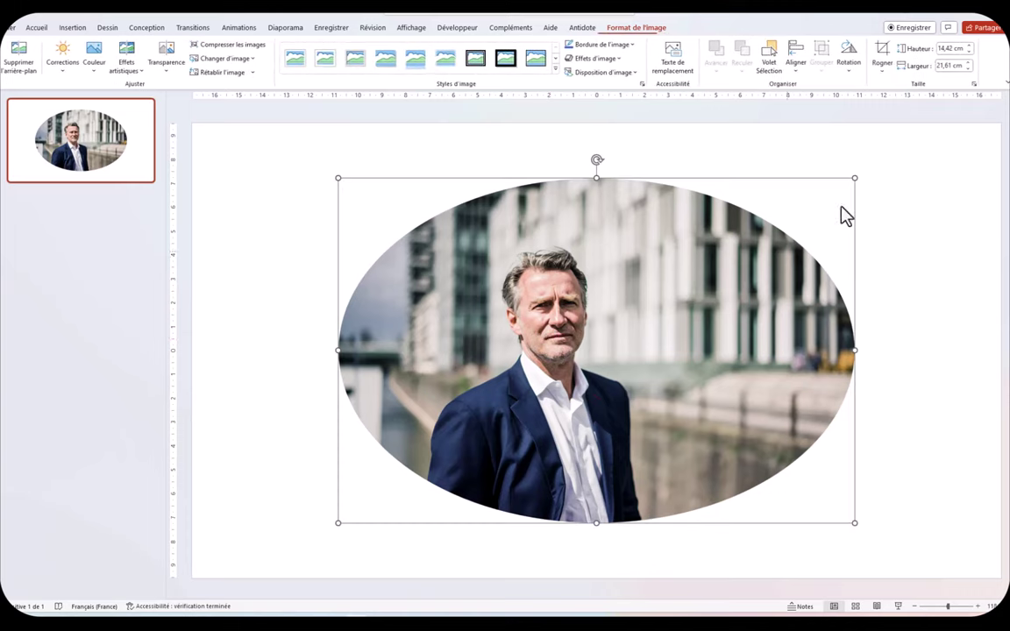
- Trim the oval's left and right sides into a 14,42 × 15,35 cm circle framing the man
{"action": "left_click", "coordinate": [883, 73]}
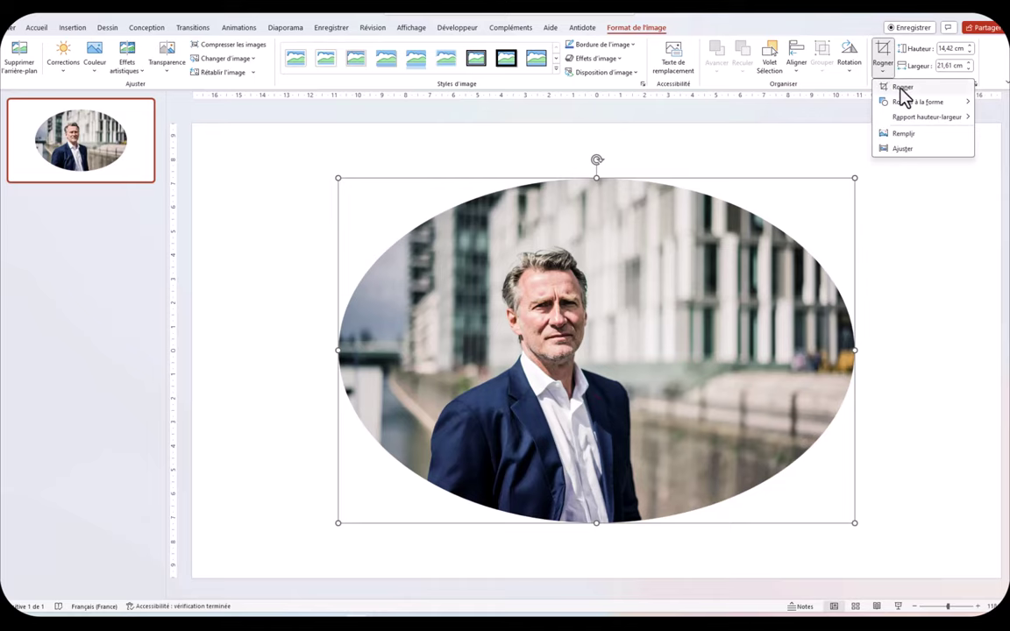
{"action": "left_click", "coordinate": [903, 88]}
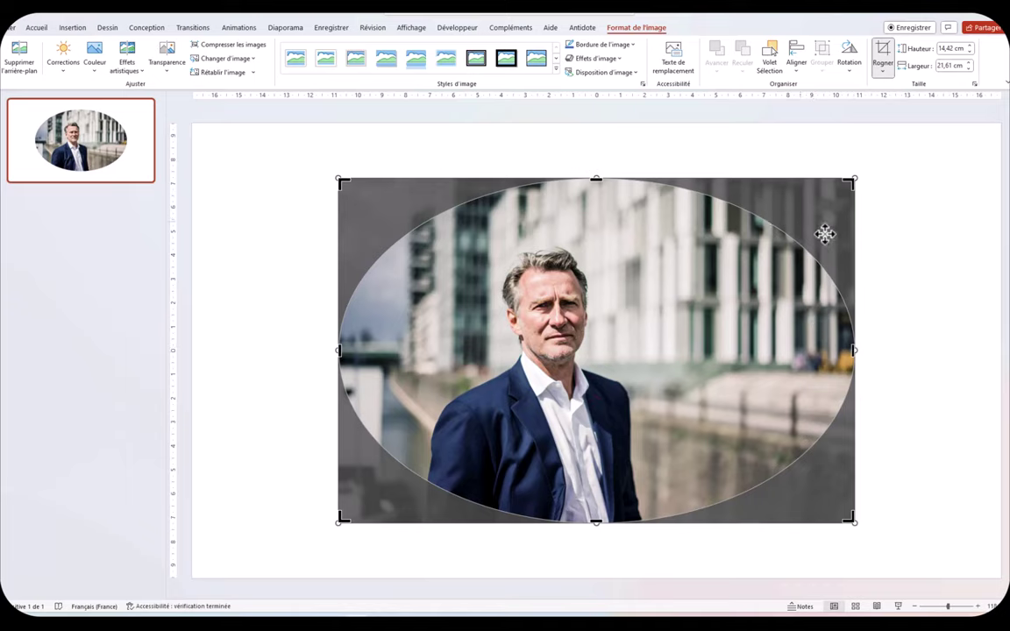
{"action": "mouse_move", "coordinate": [855, 349]}
{"action": "left_mouse_down"}
{"action": "mouse_move", "coordinate": [739, 354]}
{"action": "mouse_move", "coordinate": [715, 369]}
{"action": "left_mouse_up"}
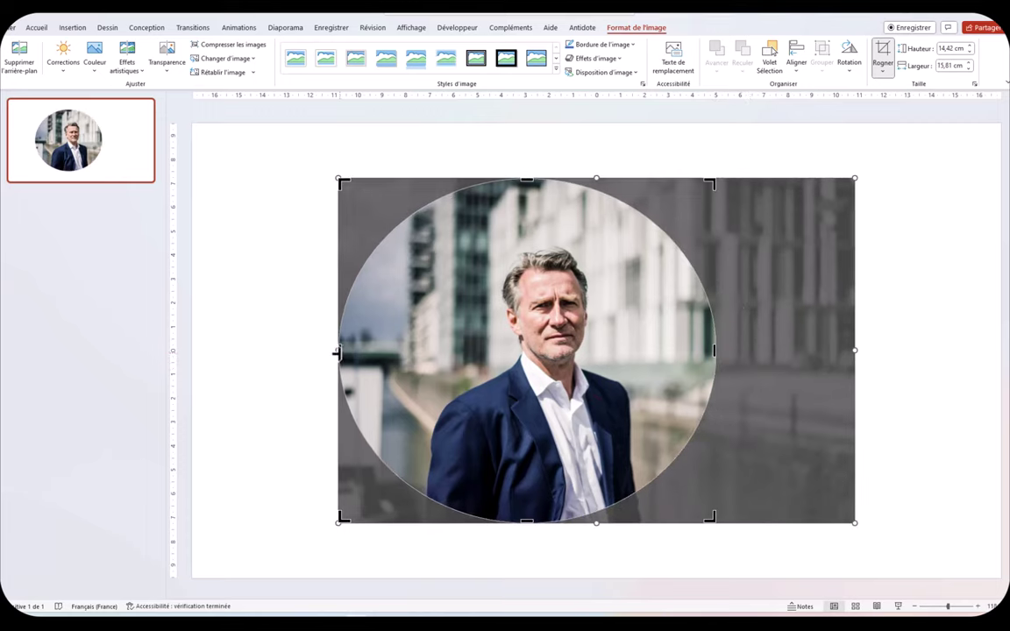
{"action": "left_click_drag", "start_coordinate": [339, 351], "coordinate": [349, 354]}
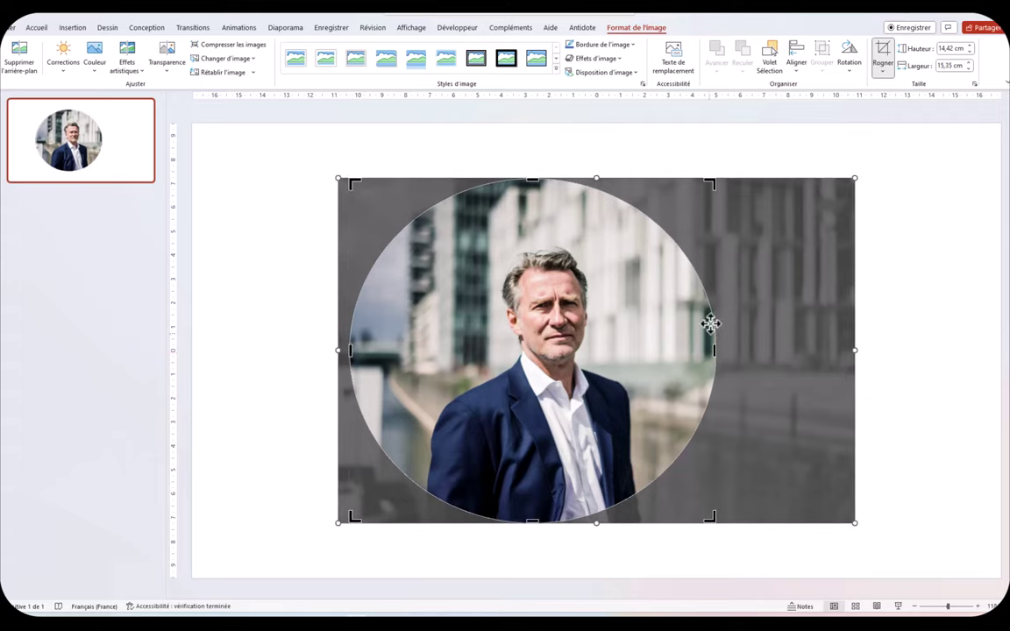
{"action": "mouse_move", "coordinate": [774, 253]}
{"action": "left_mouse_down"}
{"action": "mouse_move", "coordinate": [769, 232]}
{"action": "mouse_move", "coordinate": [766, 256]}
{"action": "left_mouse_up"}
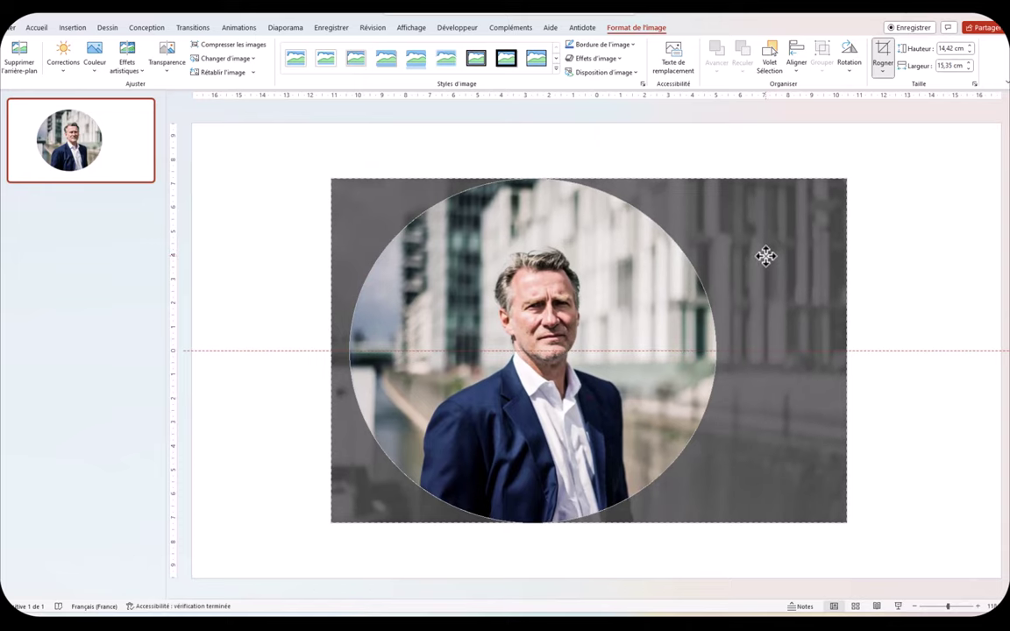
{"action": "left_click_drag", "start_coordinate": [765, 255], "coordinate": [763, 254]}
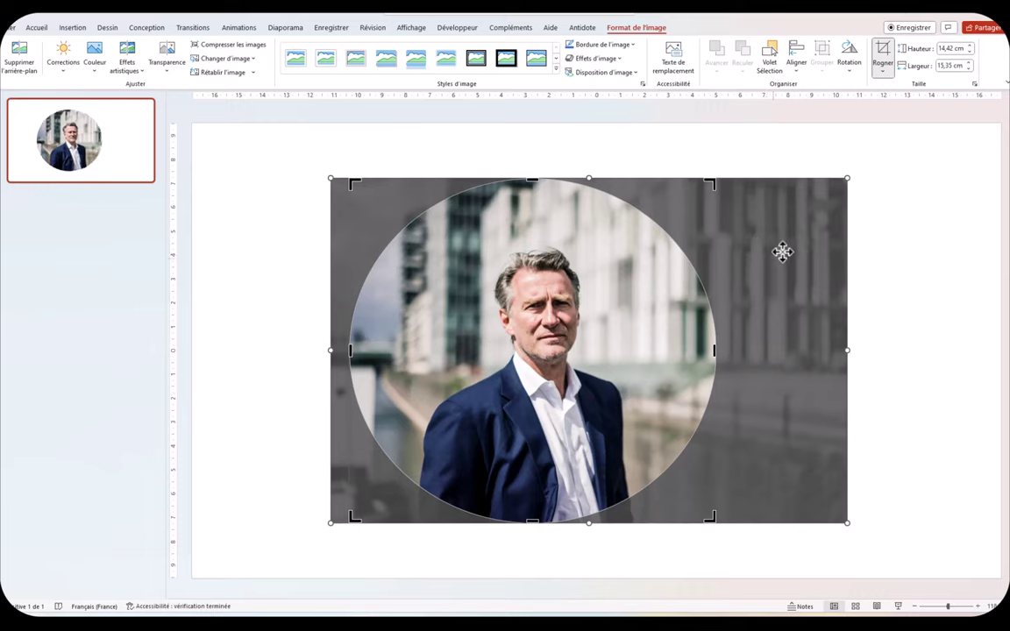
{"action": "left_click", "coordinate": [883, 53]}
{"action": "left_click", "coordinate": [882, 482]}
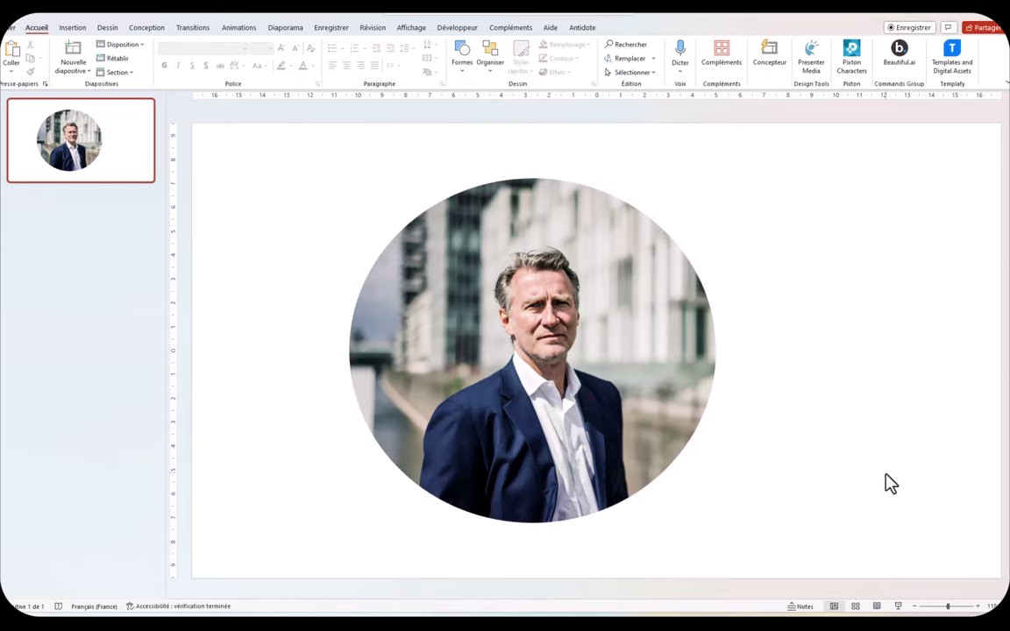
- Add slide 2 with the curly-haired woman's stock photo and show Designer ideas for it
{"action": "left_click", "coordinate": [131, 160]}
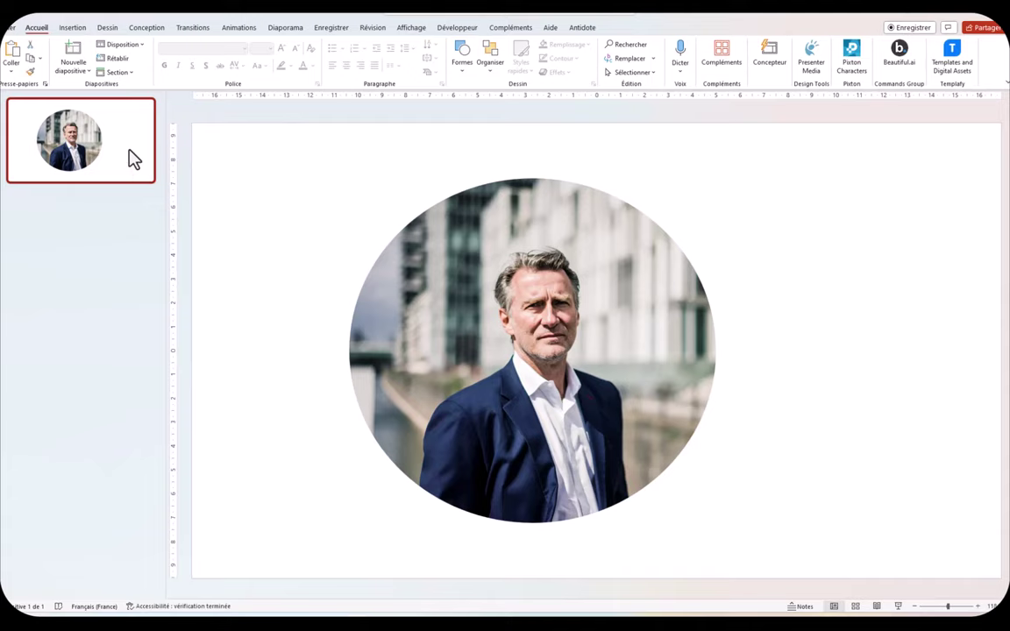
{"action": "key", "text": "Return"}
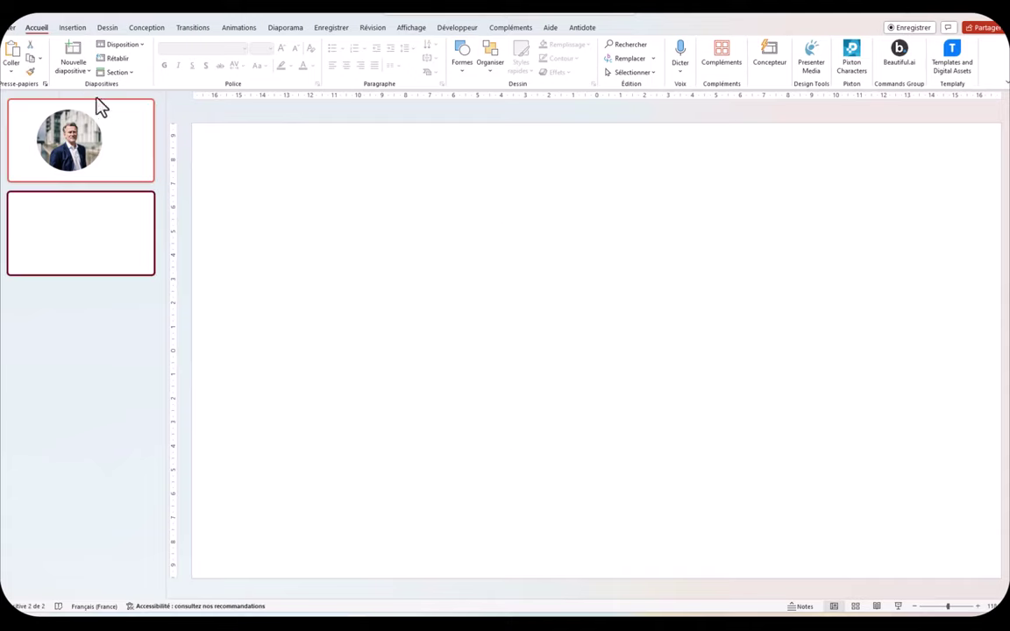
{"action": "left_click", "coordinate": [73, 28]}
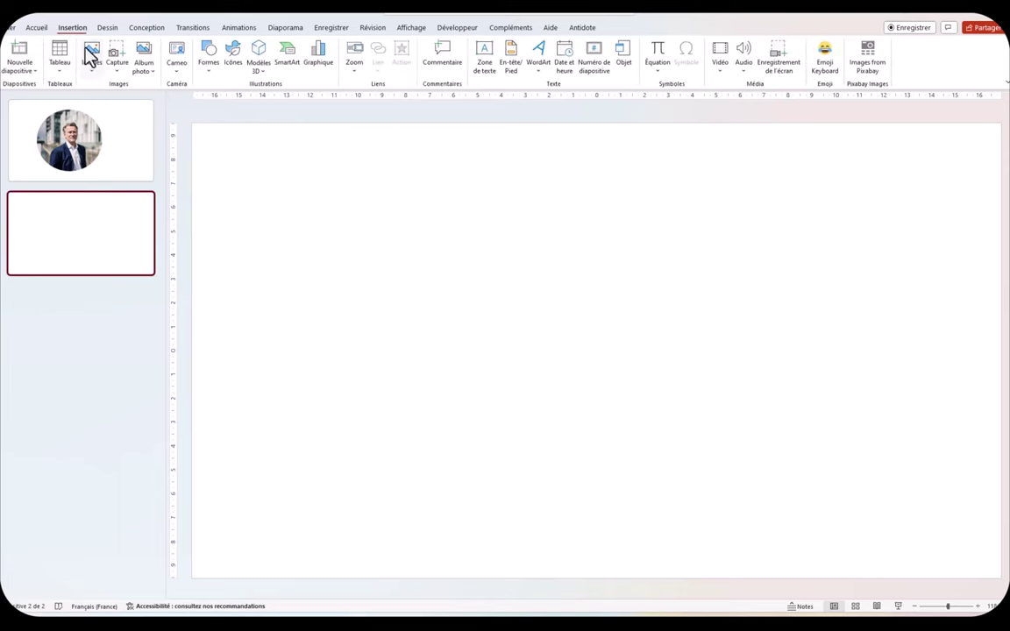
{"action": "left_click", "coordinate": [88, 71]}
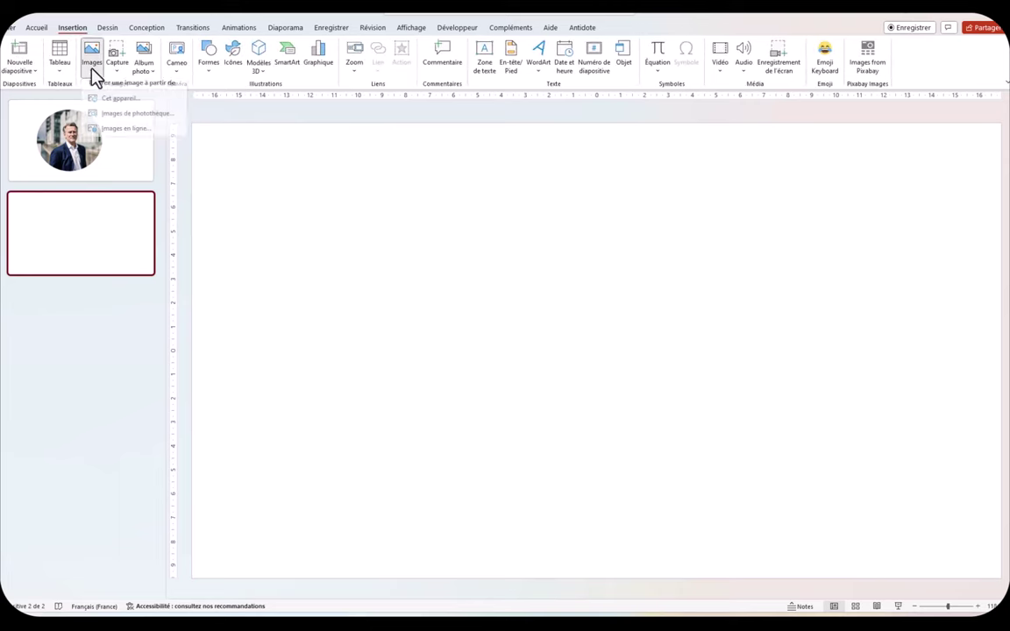
{"action": "left_click", "coordinate": [127, 119]}
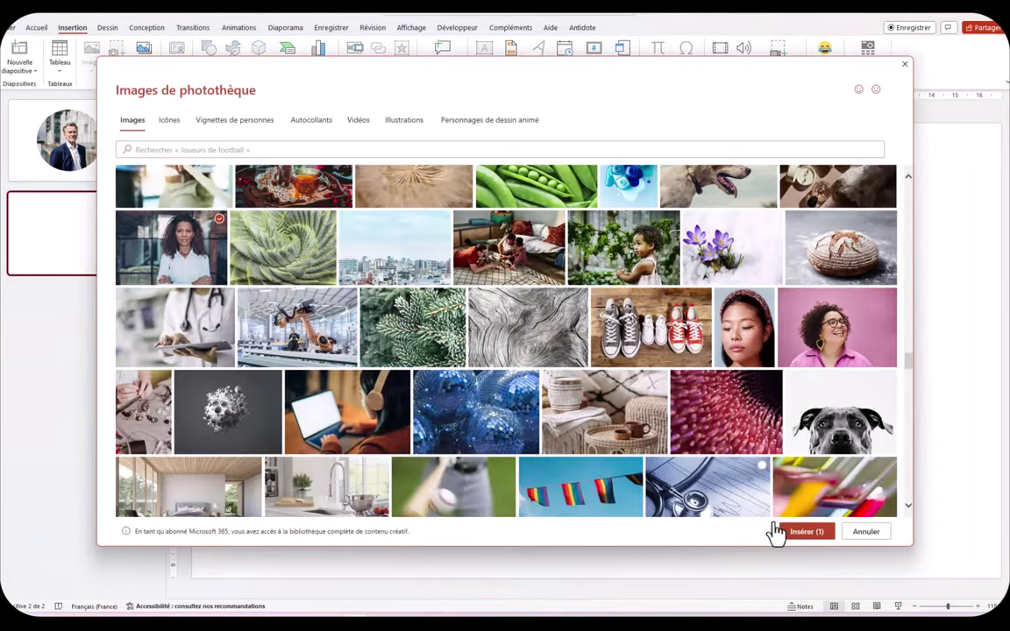
{"action": "left_click", "coordinate": [803, 535]}
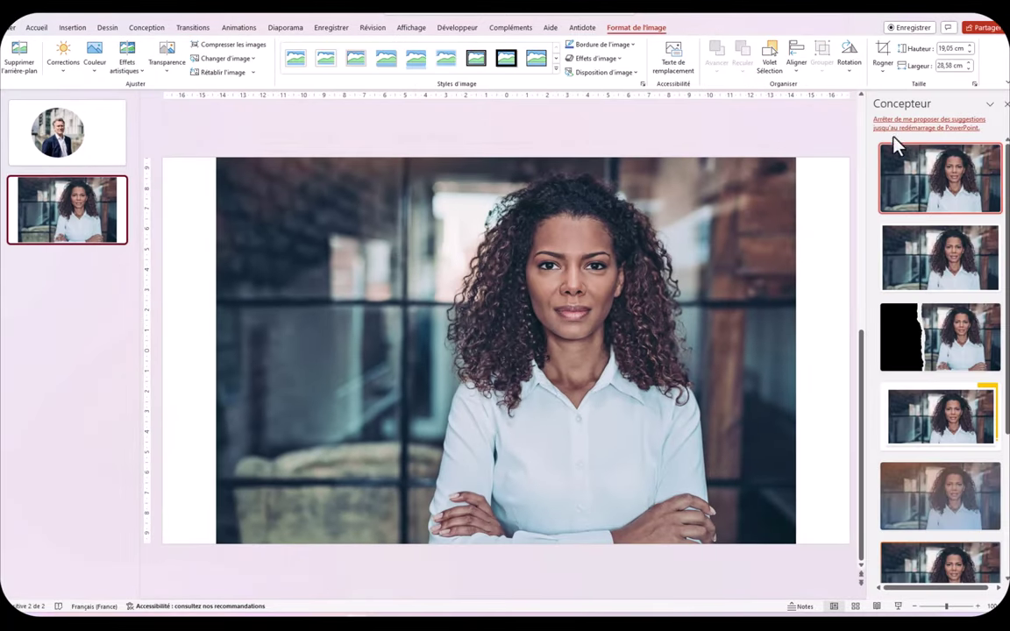
{"action": "left_click", "coordinate": [929, 153]}
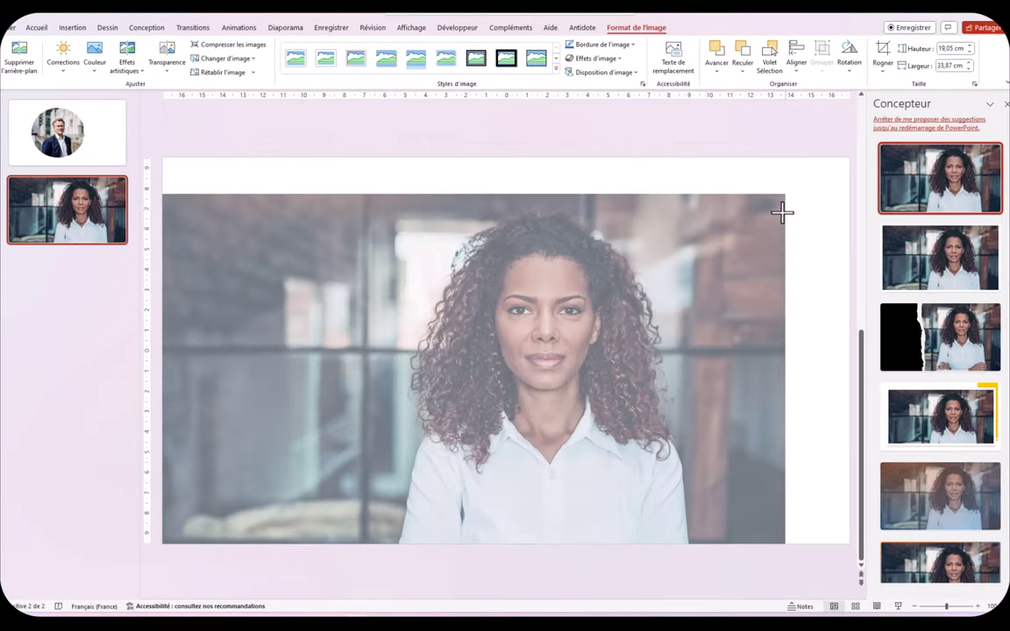
- Close Designer and apply the circular Disposition d'image layout to the woman's photo
{"action": "left_click", "coordinate": [1006, 105]}
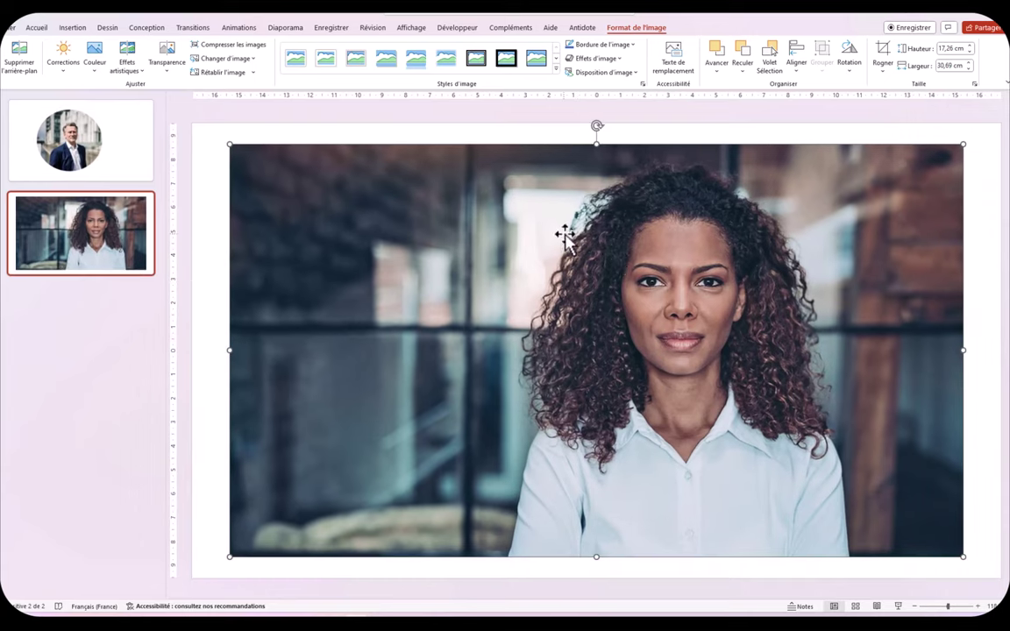
{"action": "left_click", "coordinate": [635, 73]}
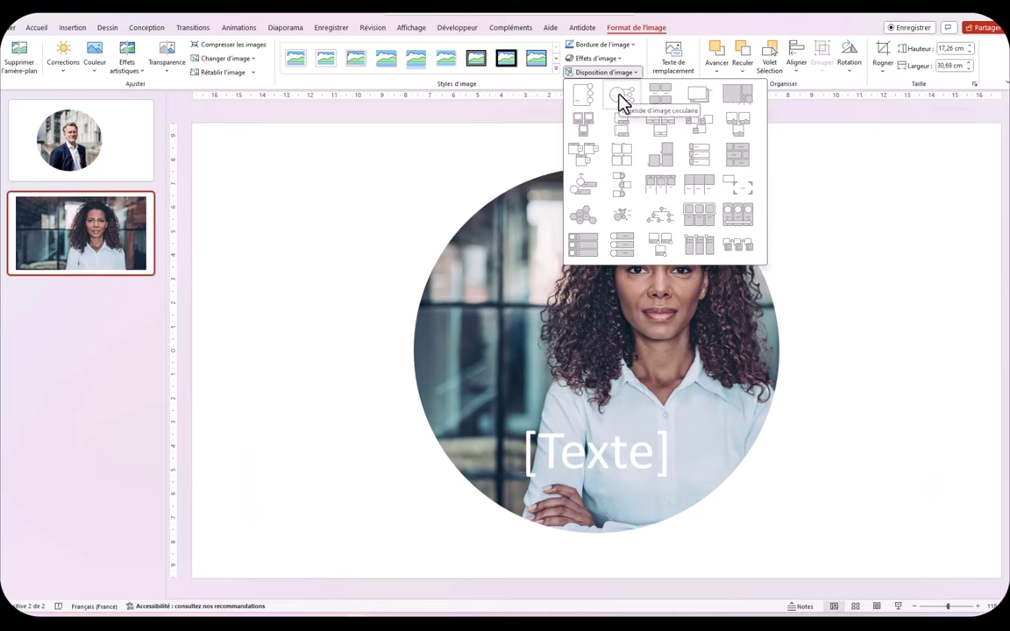
{"action": "left_click", "coordinate": [621, 99]}
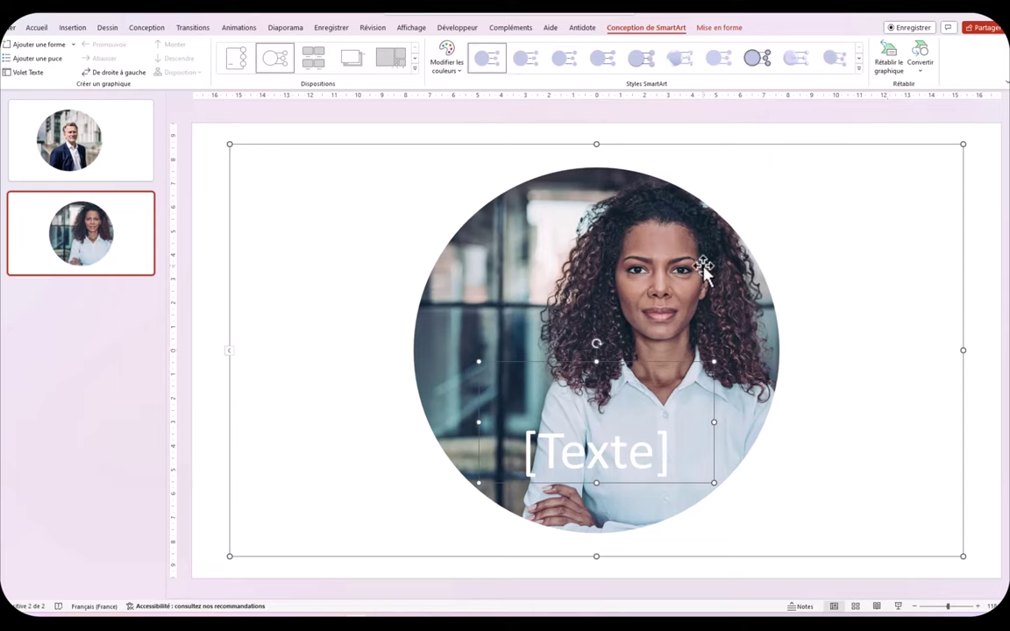
- Take the circular photo out of the SmartArt, delete the graphic, and paste the photo back
{"action": "left_click", "coordinate": [561, 230]}
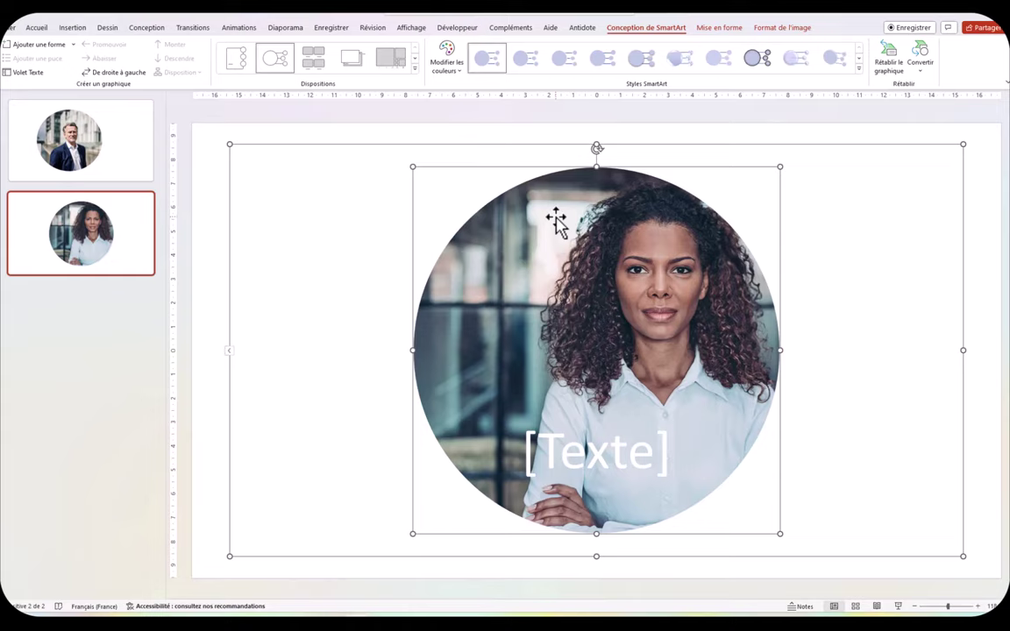
{"action": "key", "text": "Delete"}
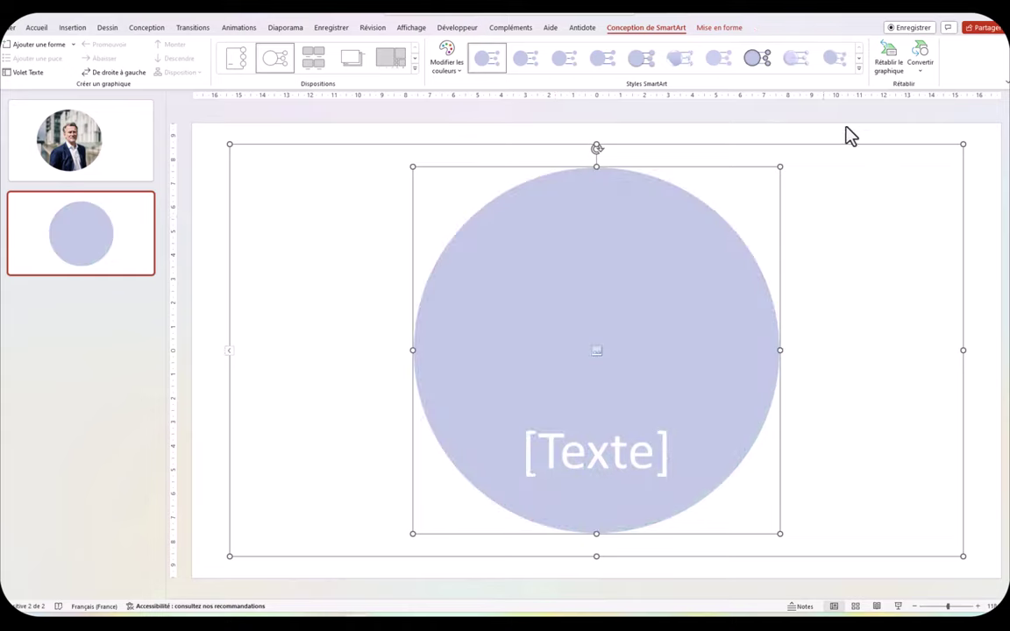
{"action": "left_click", "coordinate": [922, 173]}
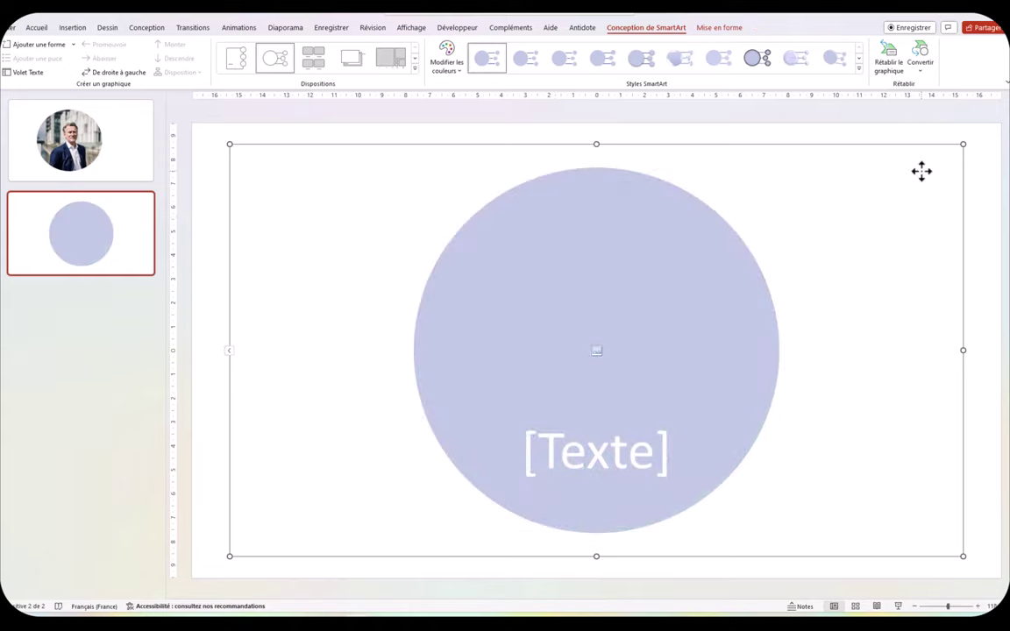
{"action": "right_click", "coordinate": [864, 151]}
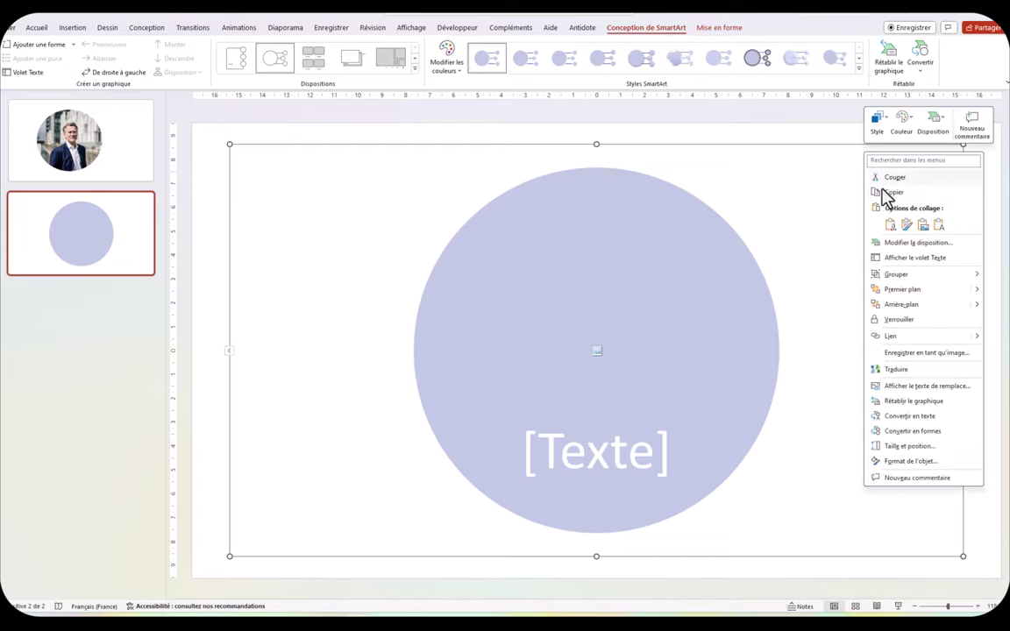
{"action": "left_click", "coordinate": [921, 177]}
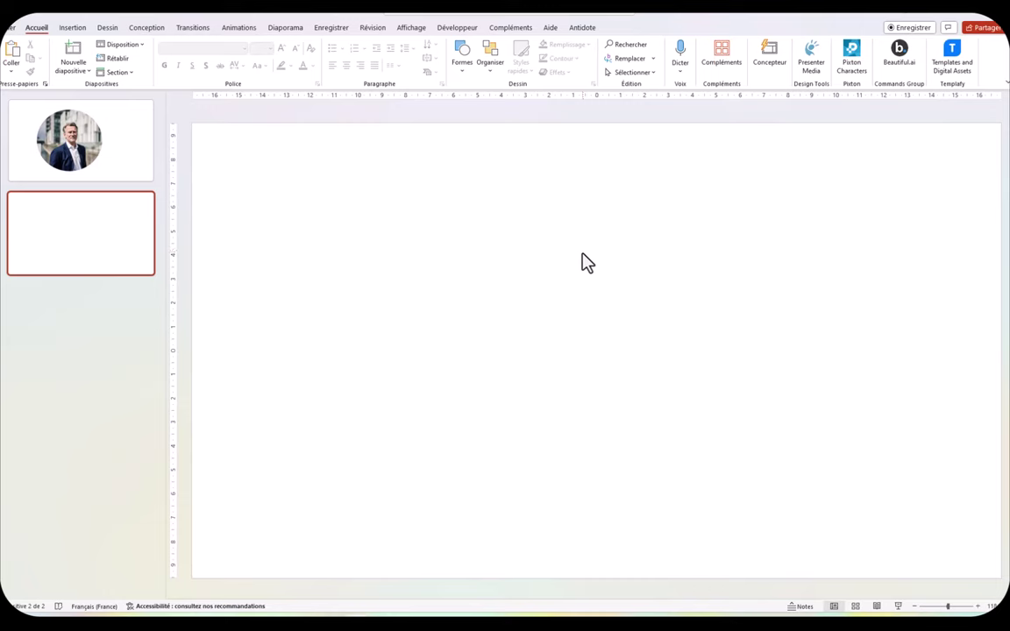
{"action": "key", "text": "ctrl+v"}
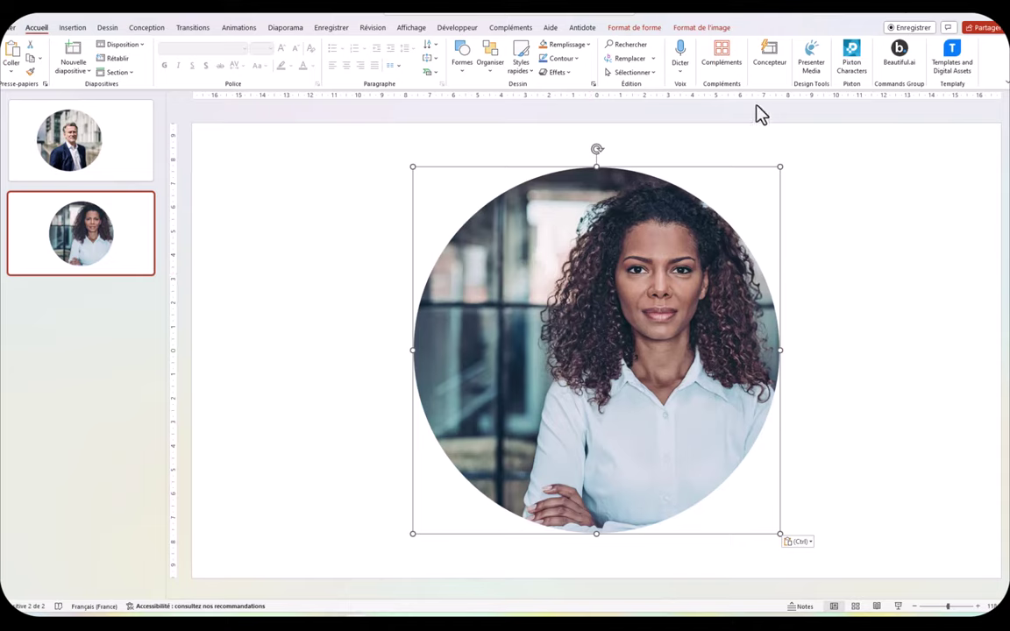
- Shift the woman's photo left inside its circular crop so her face is centred
{"action": "left_click", "coordinate": [694, 33]}
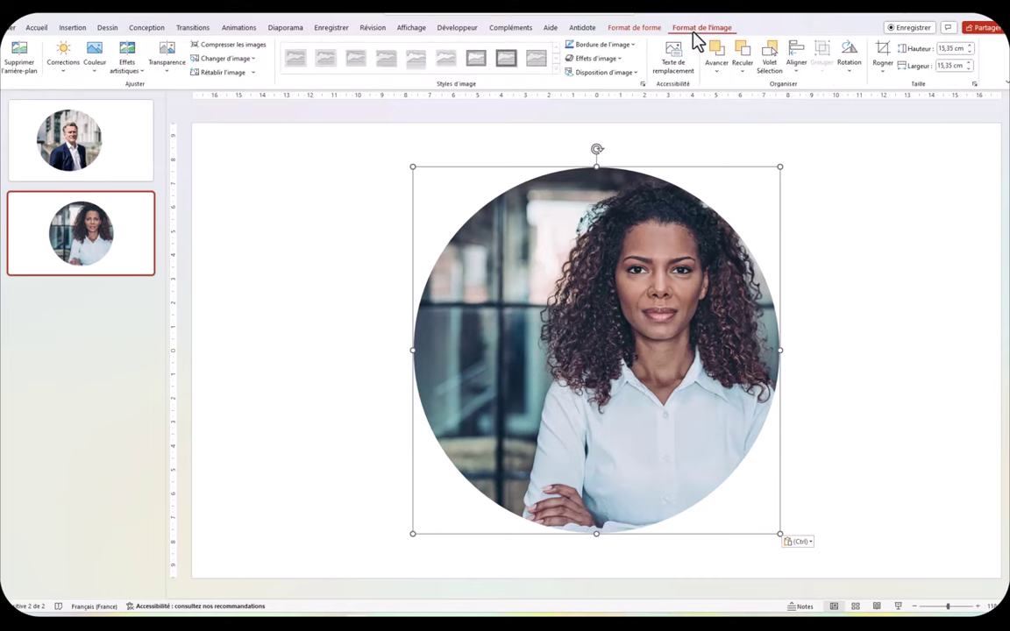
{"action": "left_click", "coordinate": [882, 54]}
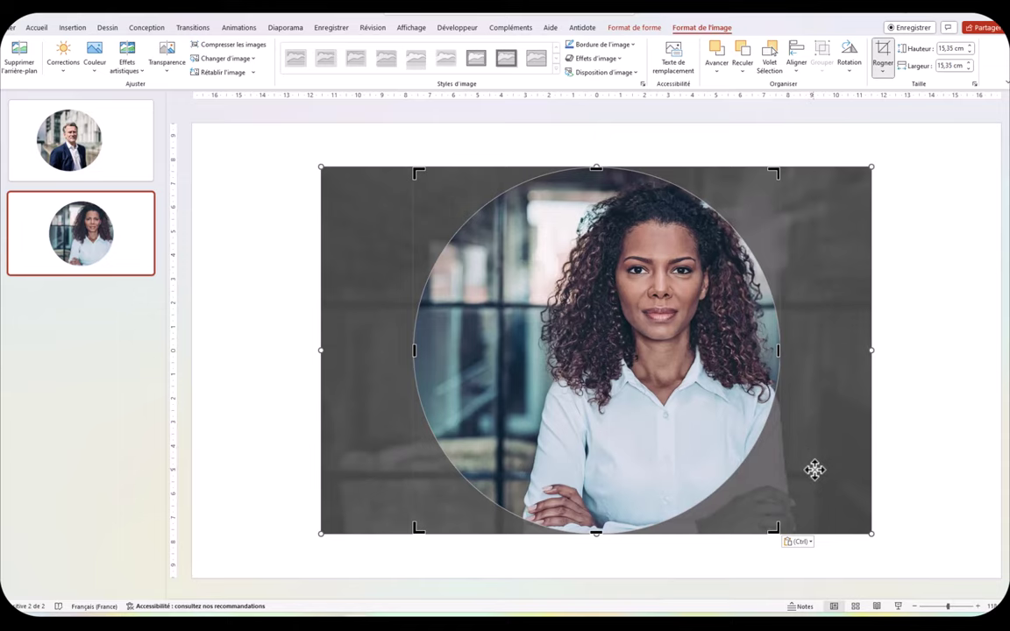
{"action": "left_click_drag", "start_coordinate": [814, 469], "coordinate": [785, 465]}
{"action": "left_click_drag", "start_coordinate": [763, 464], "coordinate": [757, 463]}
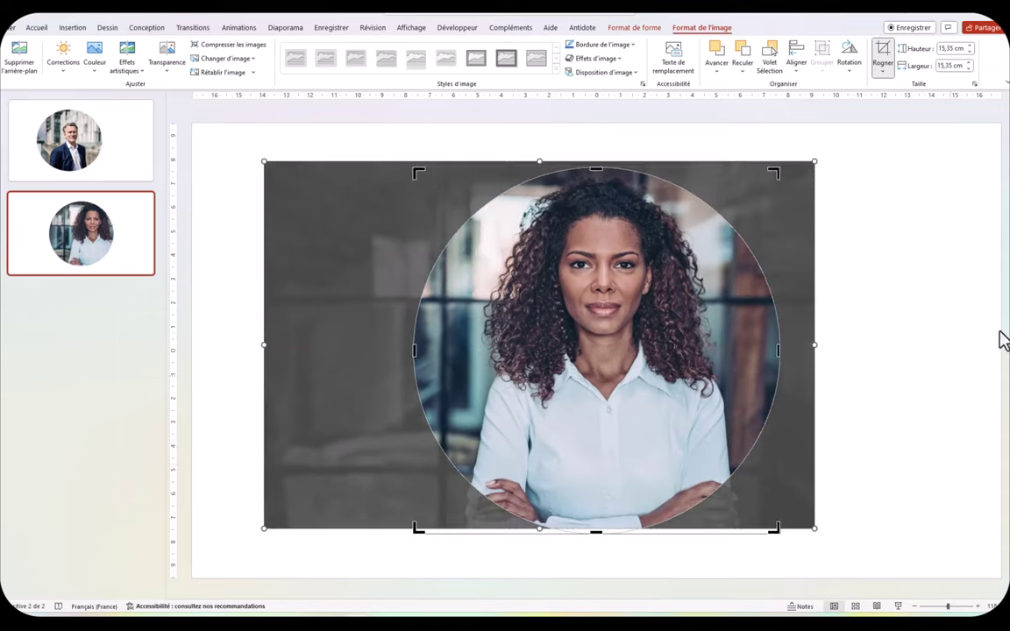
{"action": "left_click", "coordinate": [881, 56]}
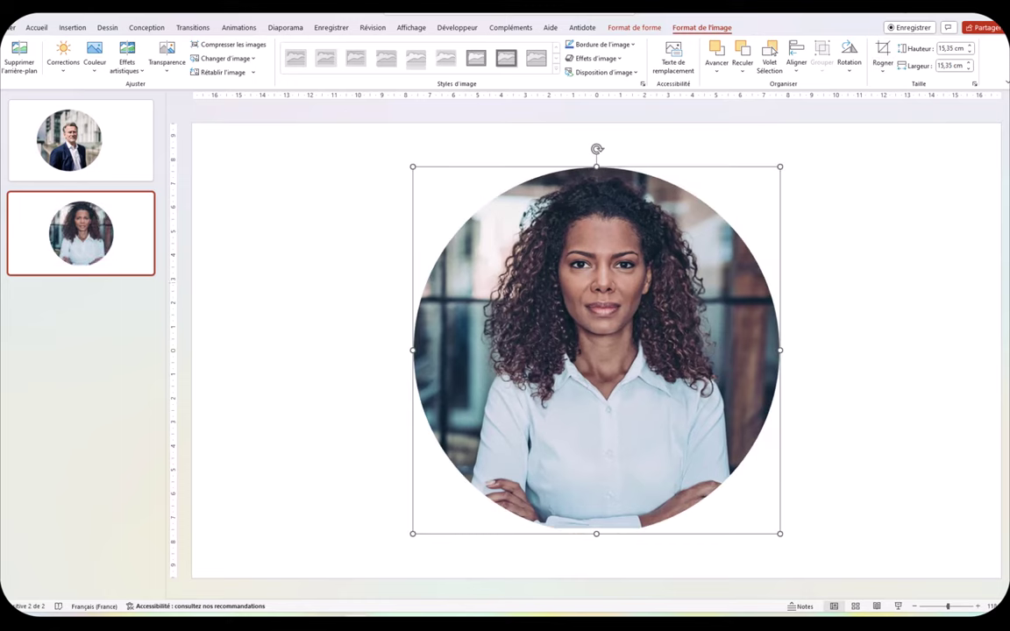
{"action": "left_click", "coordinate": [920, 456]}
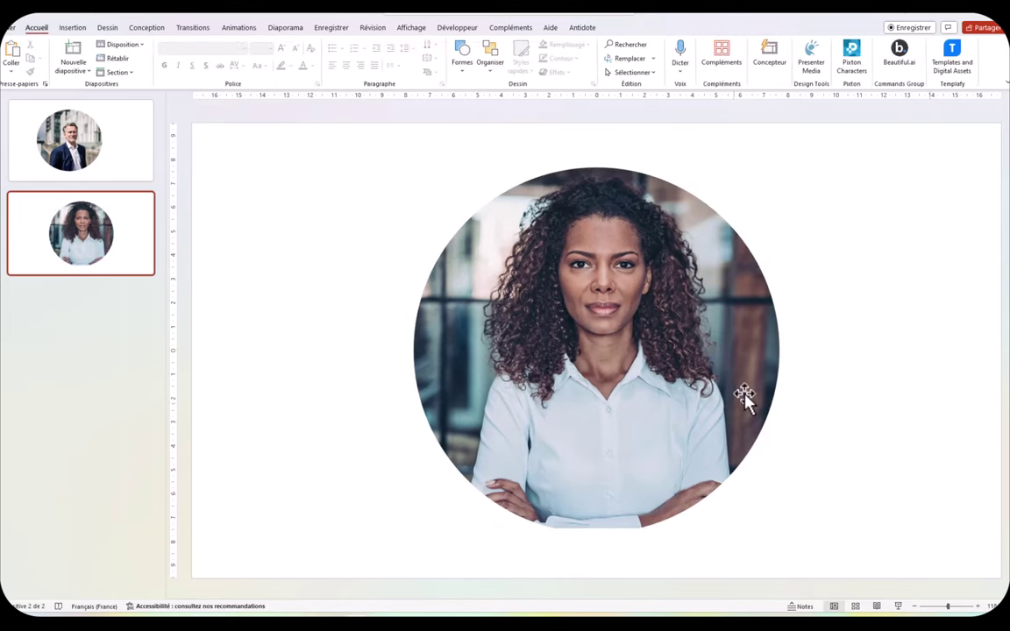
- Turn the woman's photo into a standalone hexagon picture, then add blank slide 3
{"action": "left_click", "coordinate": [668, 230]}
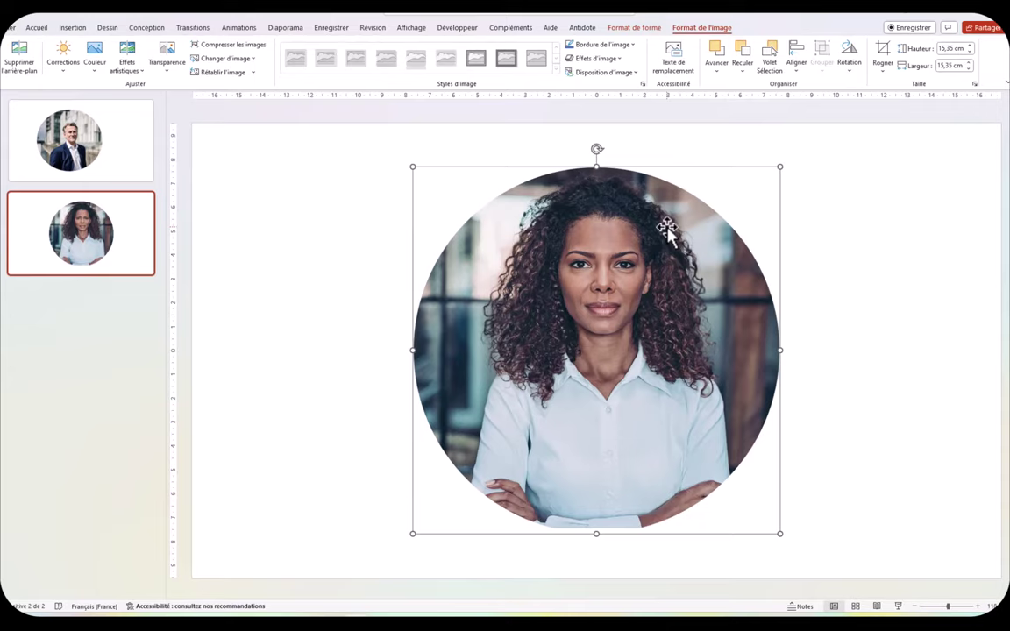
{"action": "left_click", "coordinate": [635, 73]}
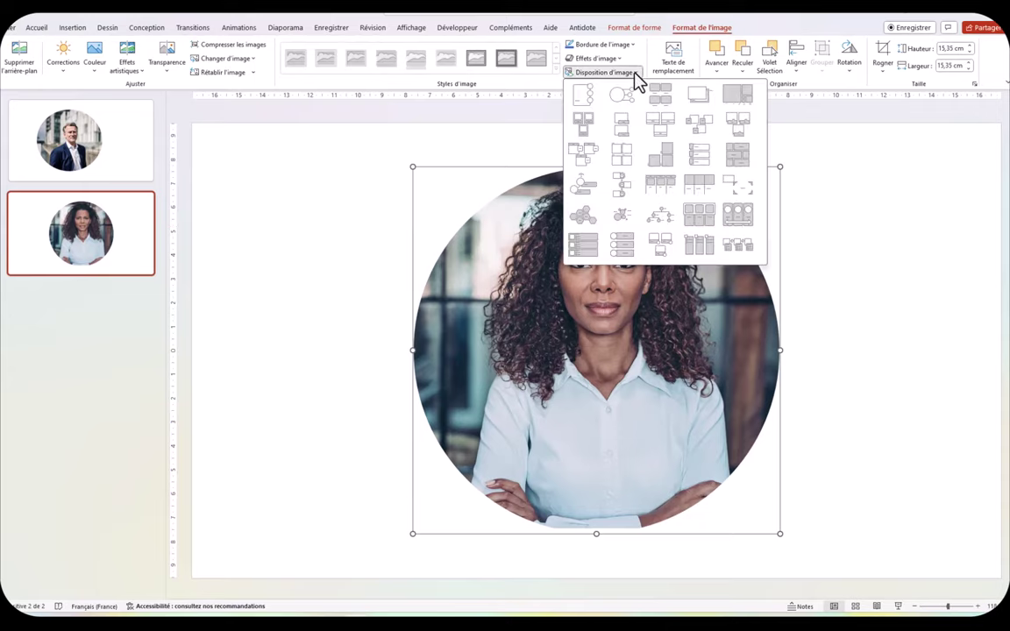
{"action": "left_click", "coordinate": [586, 221]}
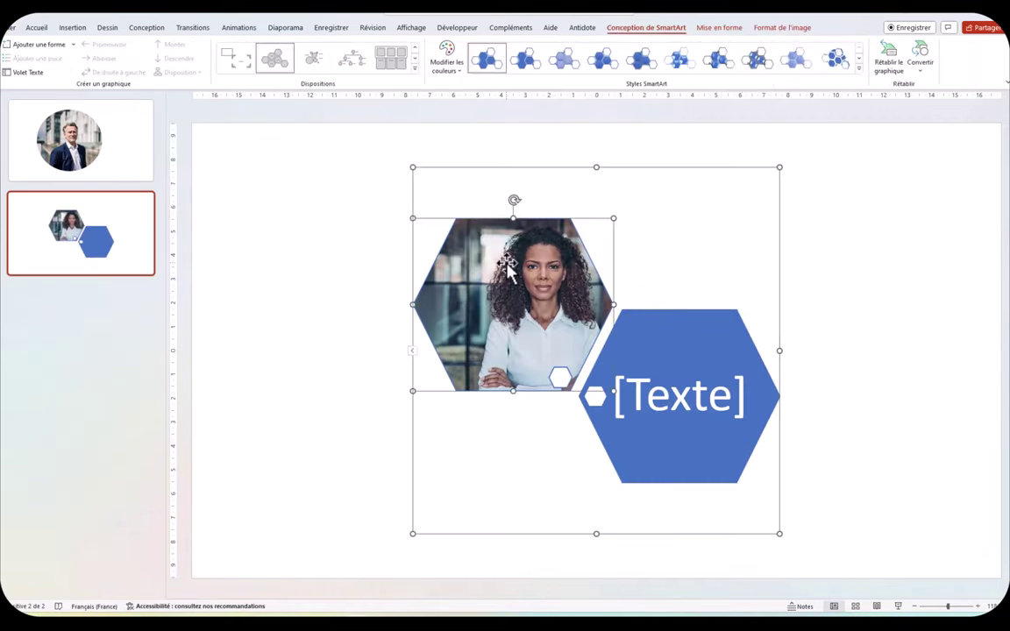
{"action": "key", "text": "Delete"}
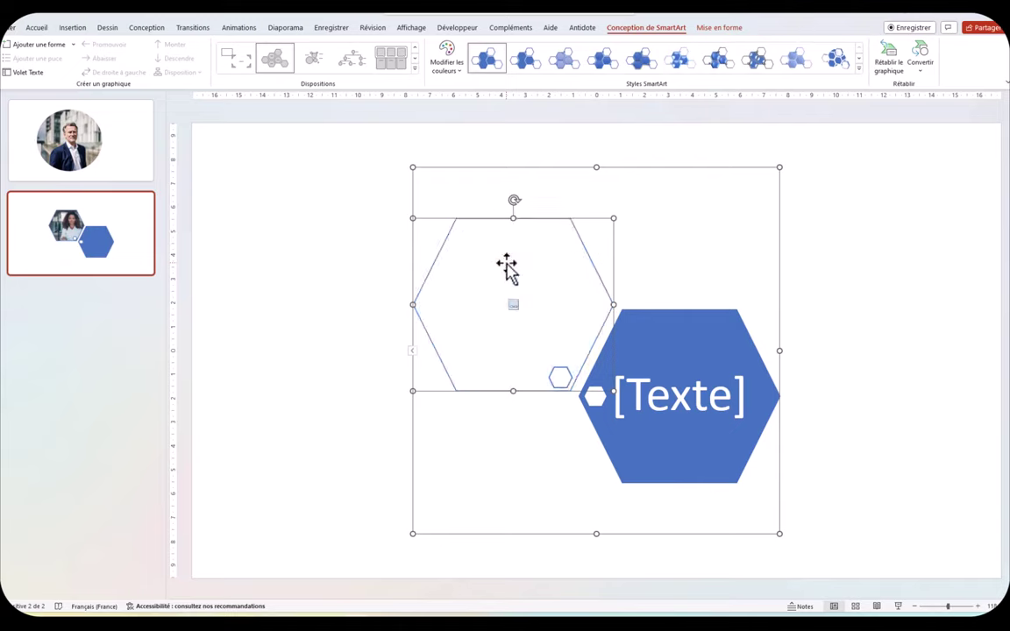
{"action": "left_click", "coordinate": [757, 178]}
{"action": "key", "text": "Delete"}
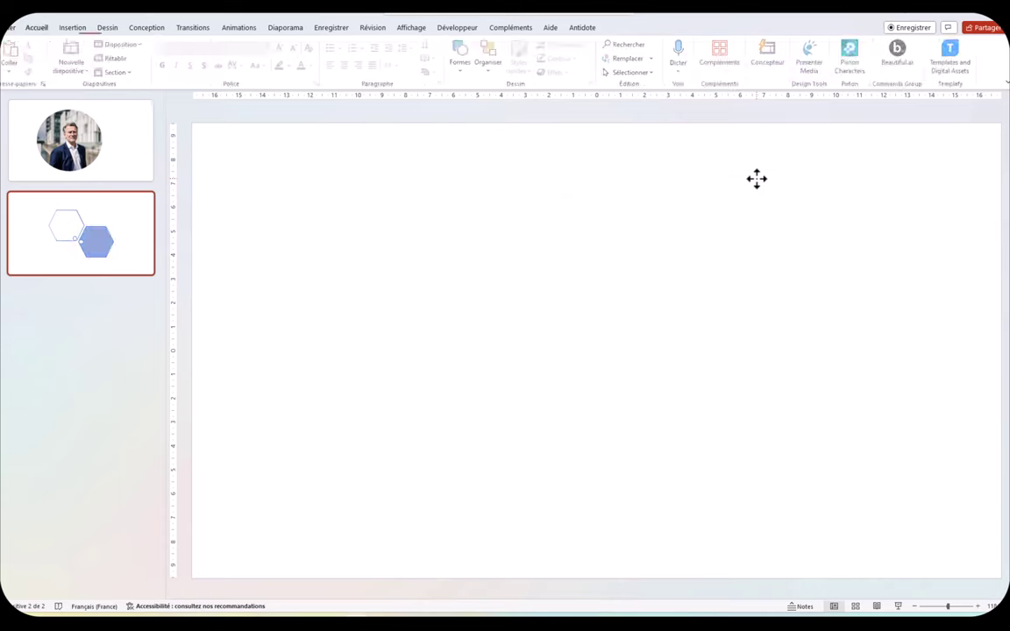
{"action": "key", "text": "ctrl+v"}
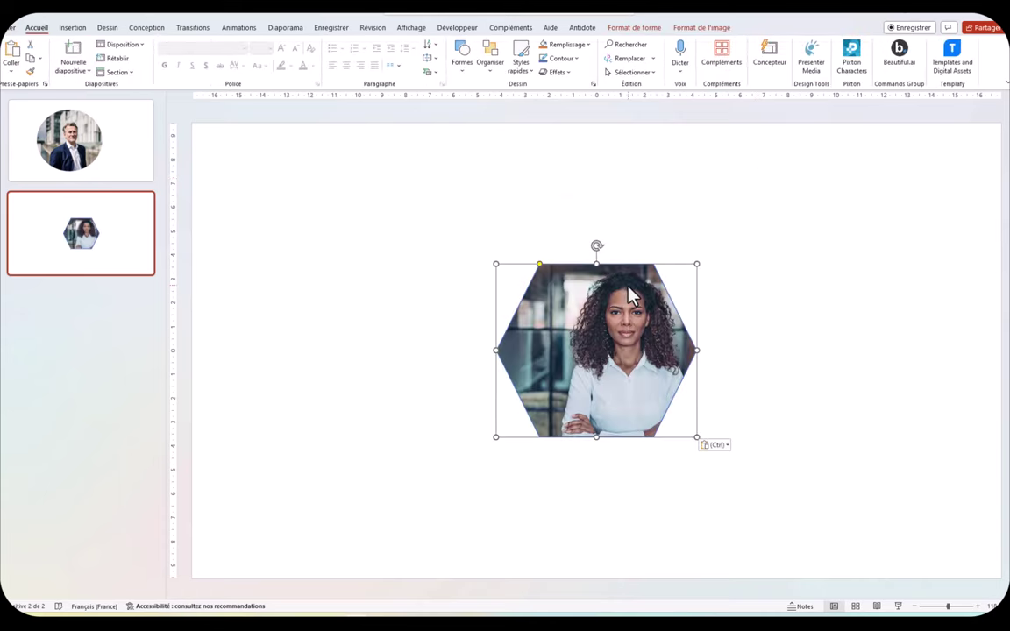
{"action": "key", "text": "ctrl+m"}
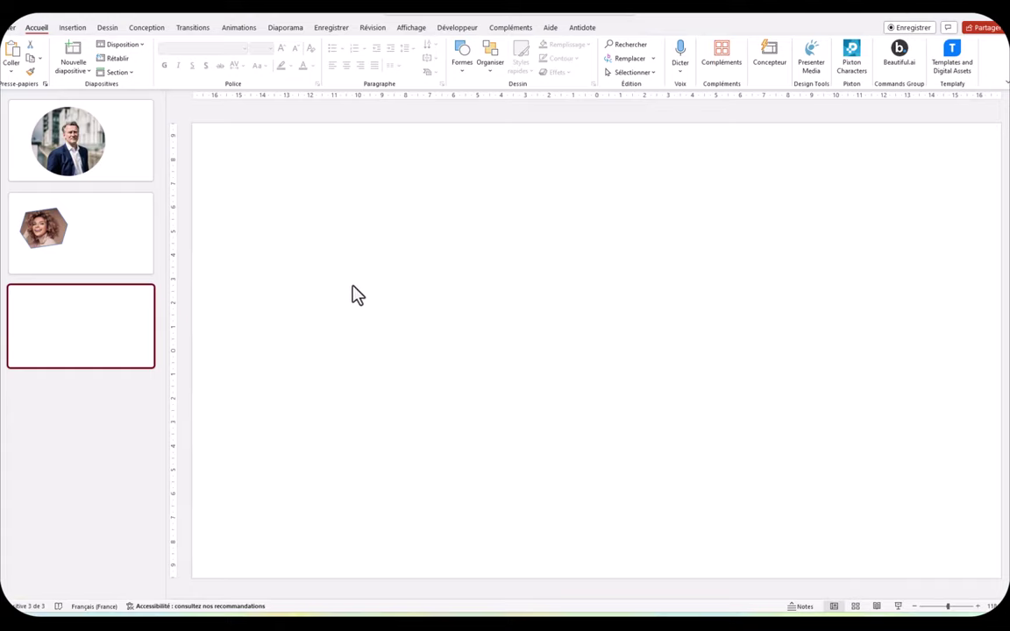
- Insert several cat photos from the online 'Chats' picture search onto slide 3
{"action": "left_click", "coordinate": [73, 29]}
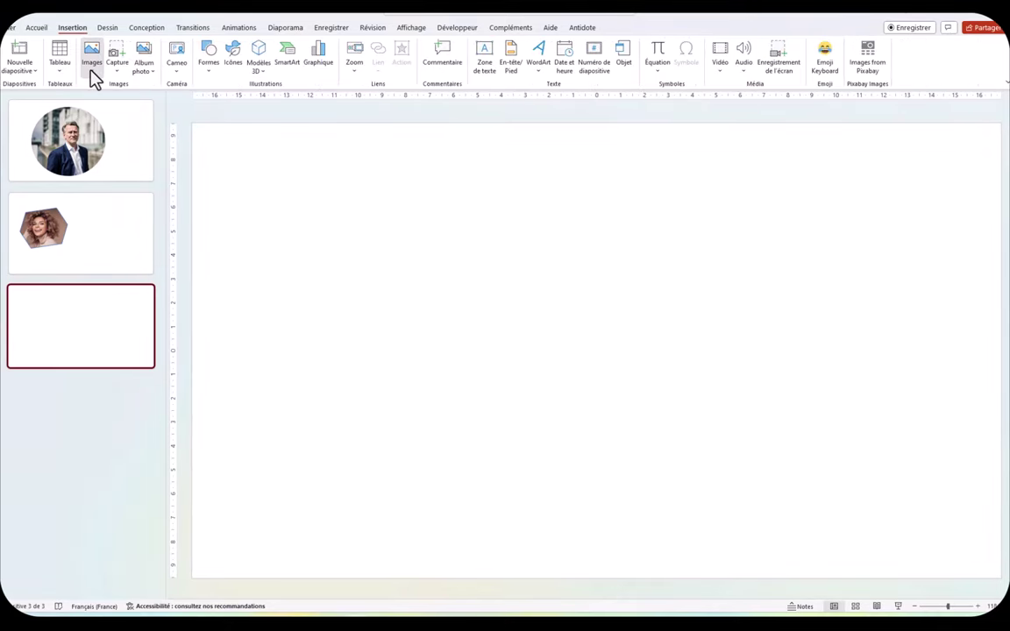
{"action": "left_click", "coordinate": [88, 65]}
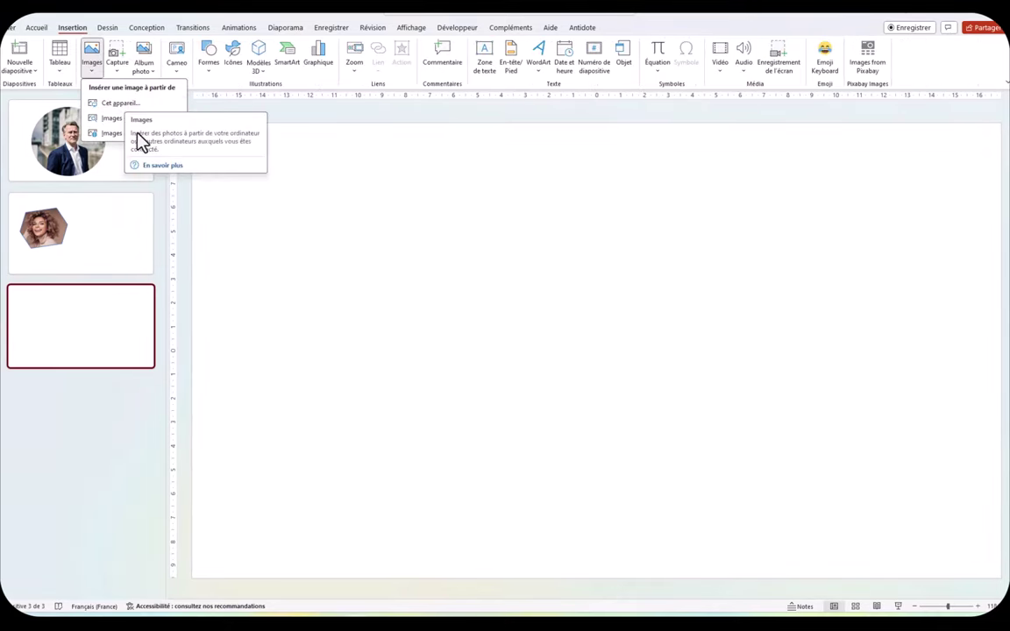
{"action": "left_click", "coordinate": [110, 133]}
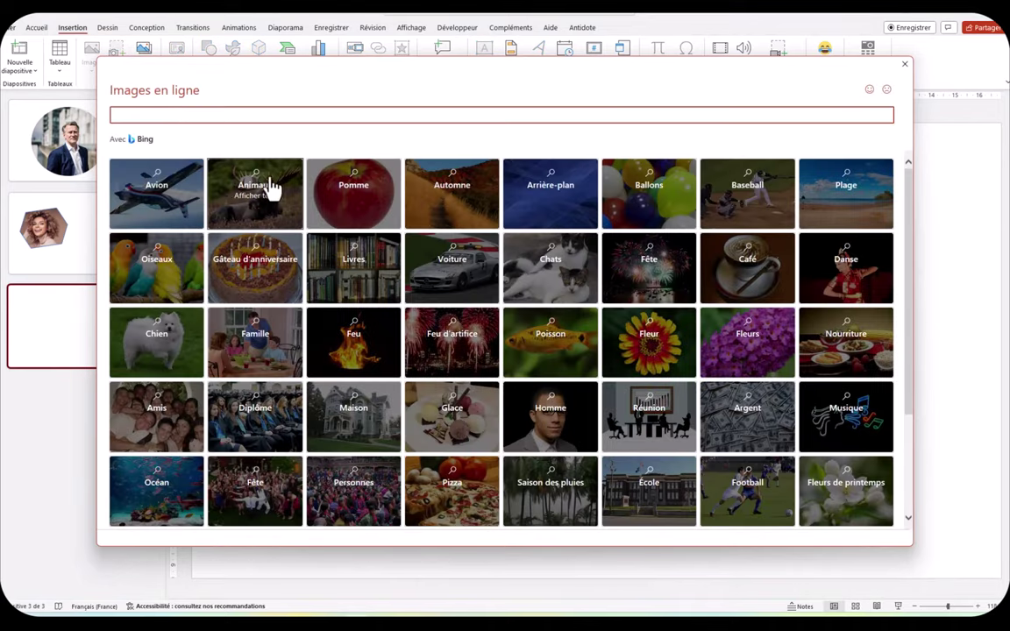
{"action": "left_click", "coordinate": [540, 268]}
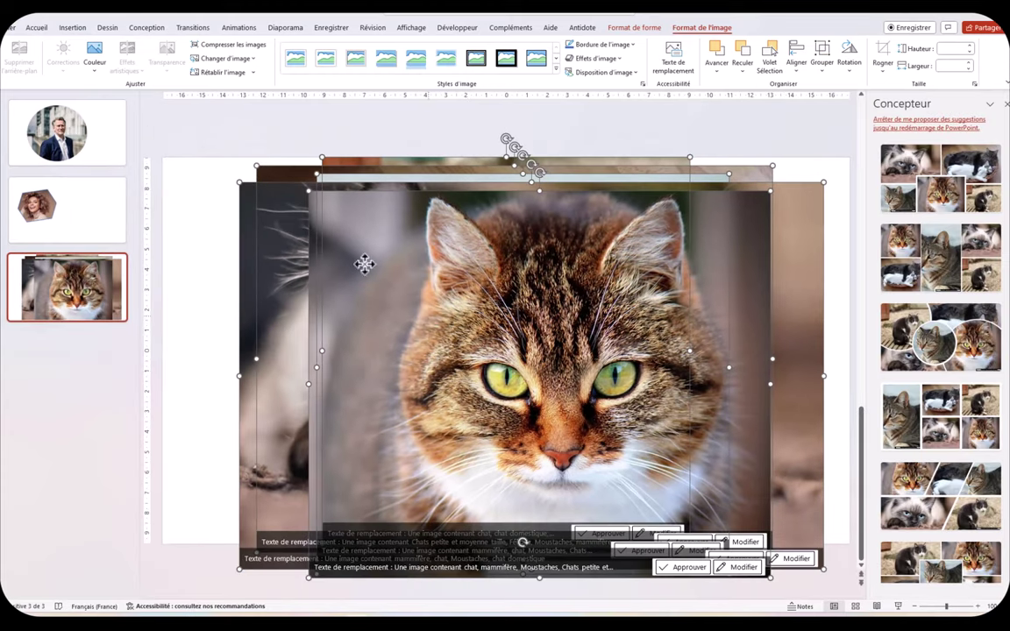
{"action": "left_click", "coordinate": [218, 194]}
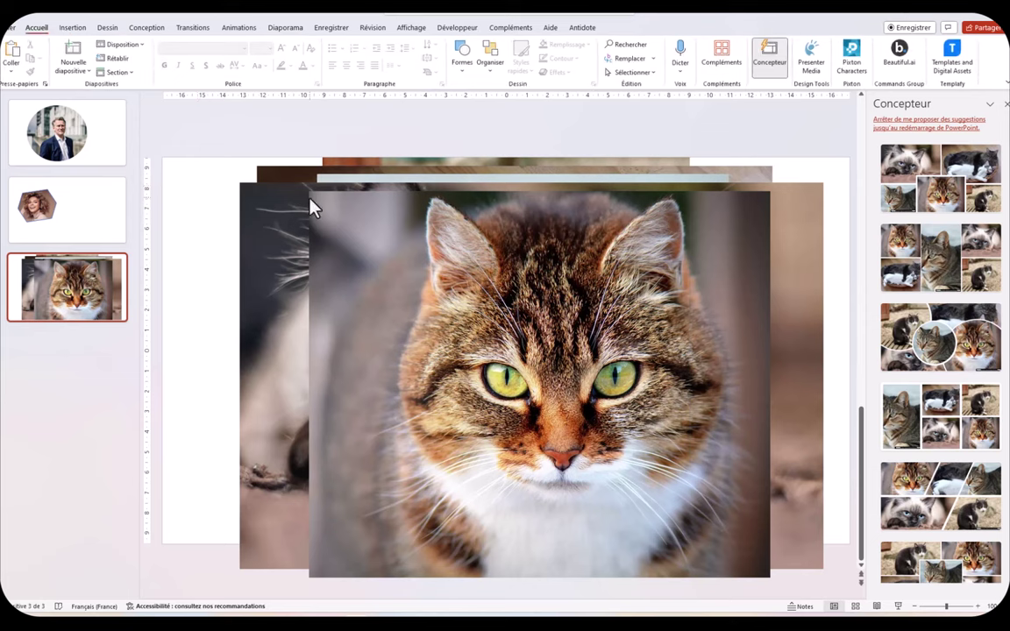
- Spread the five cat photos apart without overlap and shrink the green-eyed tabby at bottom right
{"action": "left_click", "coordinate": [348, 227]}
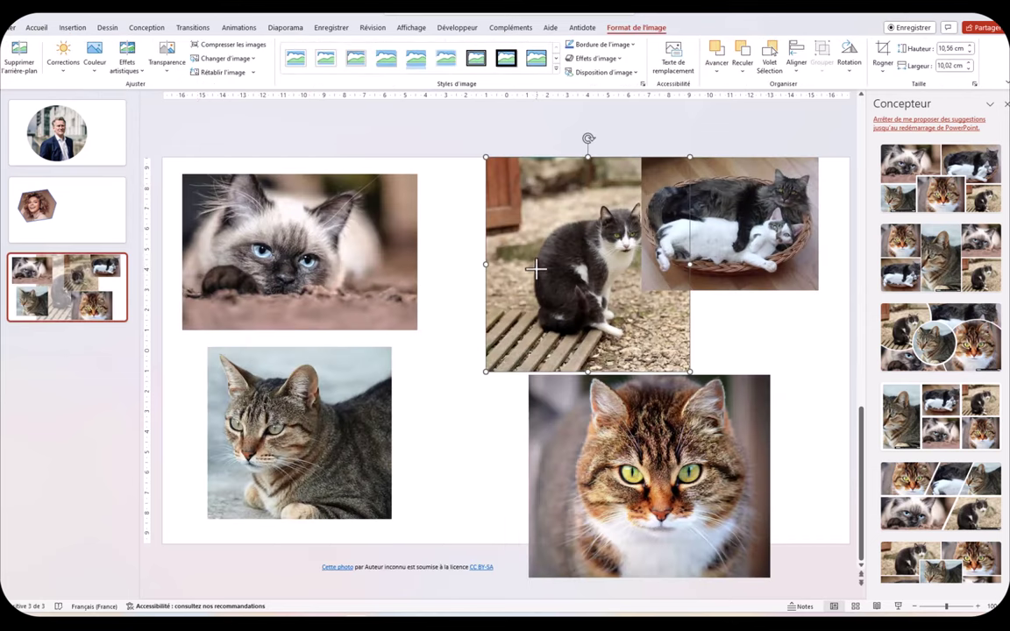
{"action": "left_click_drag", "start_coordinate": [631, 536], "coordinate": [697, 488]}
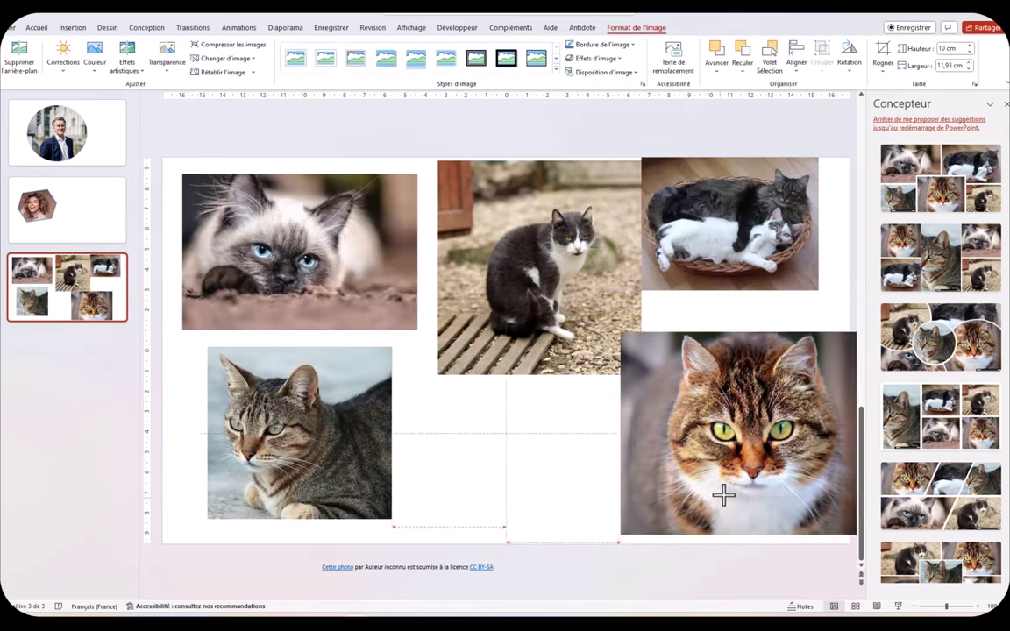
{"action": "left_click_drag", "start_coordinate": [311, 293], "coordinate": [304, 290]}
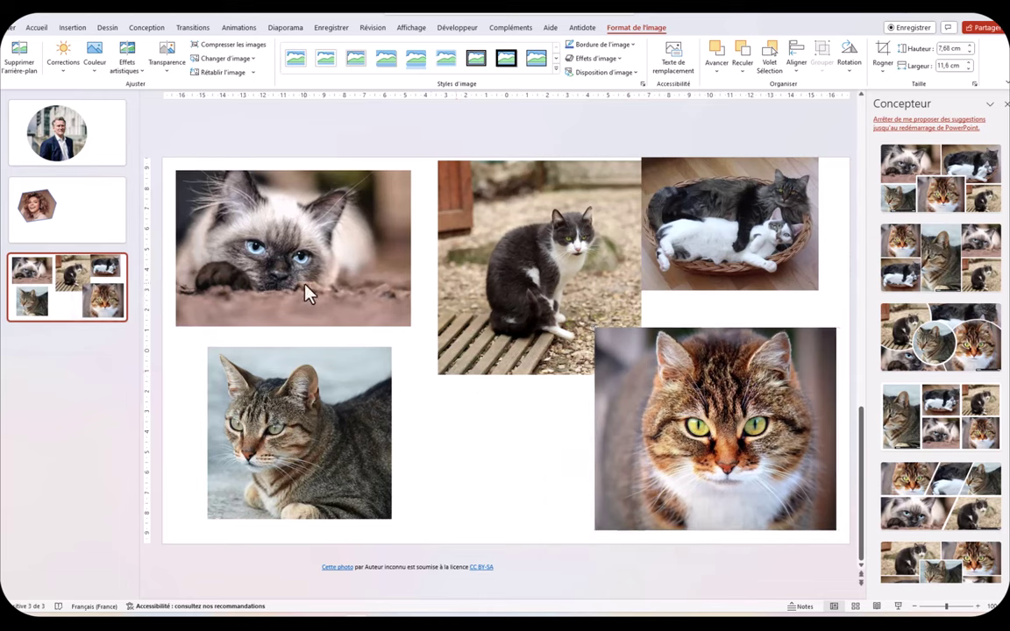
{"action": "left_click_drag", "start_coordinate": [484, 290], "coordinate": [462, 288]}
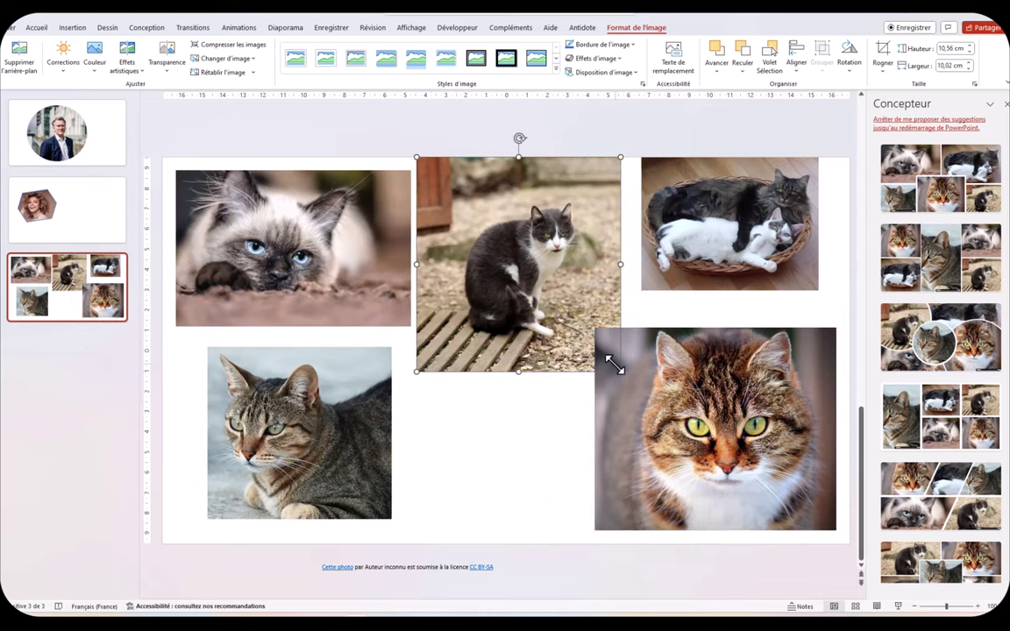
{"action": "left_click", "coordinate": [647, 350]}
{"action": "left_click_drag", "start_coordinate": [595, 328], "coordinate": [671, 390]}
{"action": "left_click_drag", "start_coordinate": [717, 436], "coordinate": [696, 410]}
{"action": "left_click_drag", "start_coordinate": [669, 258], "coordinate": [666, 281]}
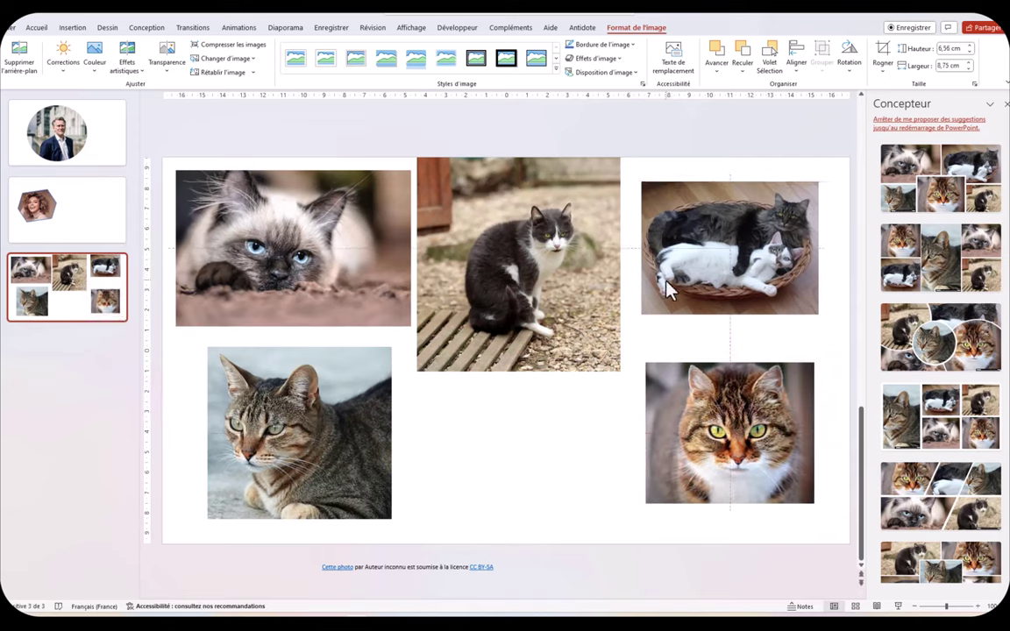
{"action": "left_click_drag", "start_coordinate": [536, 334], "coordinate": [536, 375]}
{"action": "left_click", "coordinate": [448, 471]}
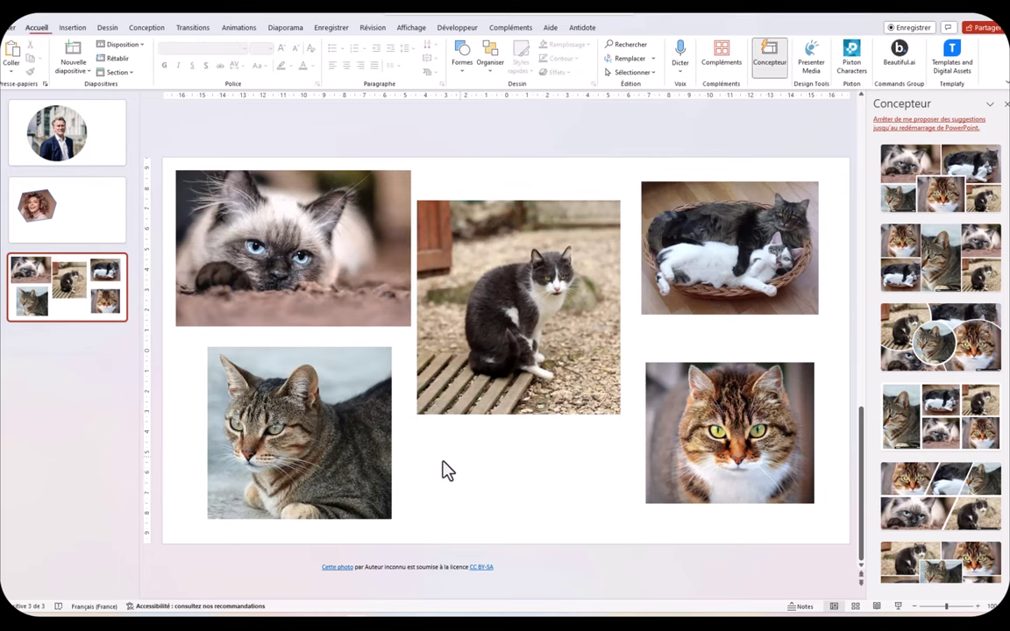
{"action": "left_click", "coordinate": [318, 252]}
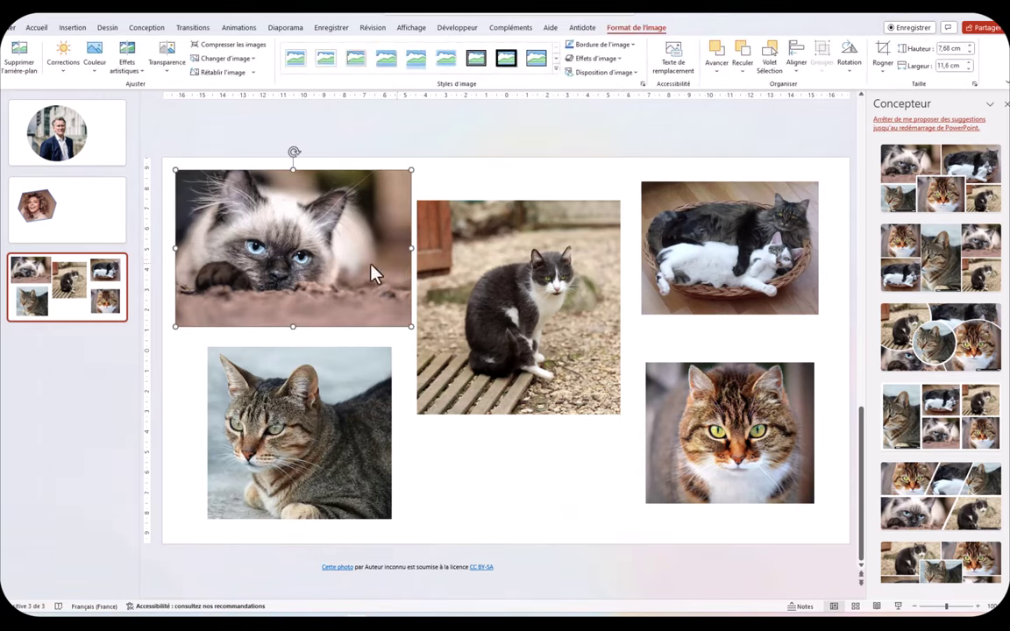
- Select all five cat photos and apply the circular picture layout with a large Siamese circle
{"action": "left_click", "coordinate": [492, 343], "text": "shift"}
{"action": "left_click", "coordinate": [676, 254], "text": "shift"}
{"action": "left_click", "coordinate": [735, 443], "text": "shift"}
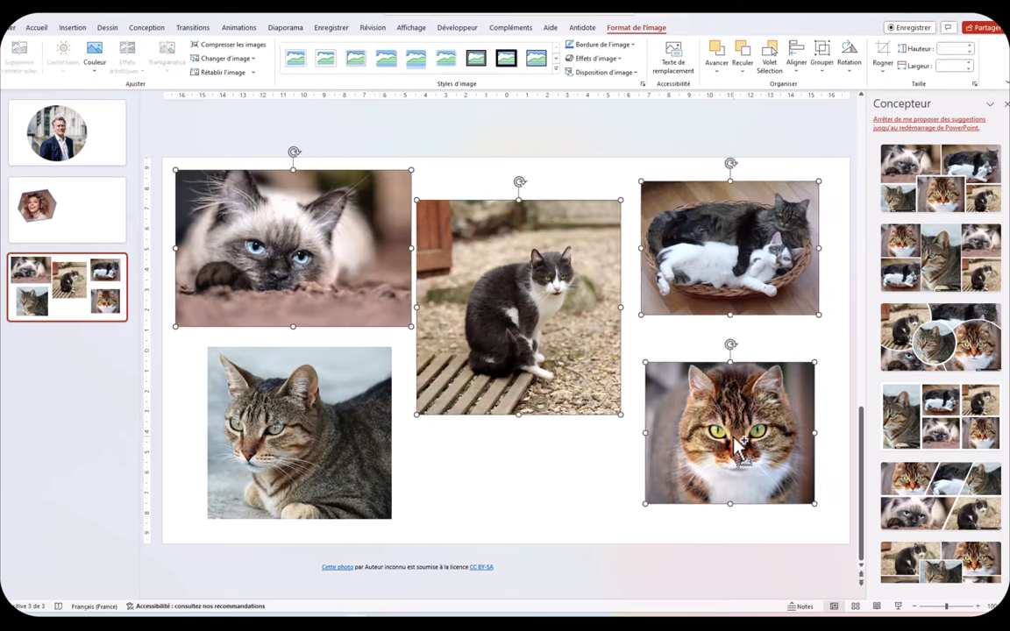
{"action": "left_click", "coordinate": [307, 467], "text": "shift"}
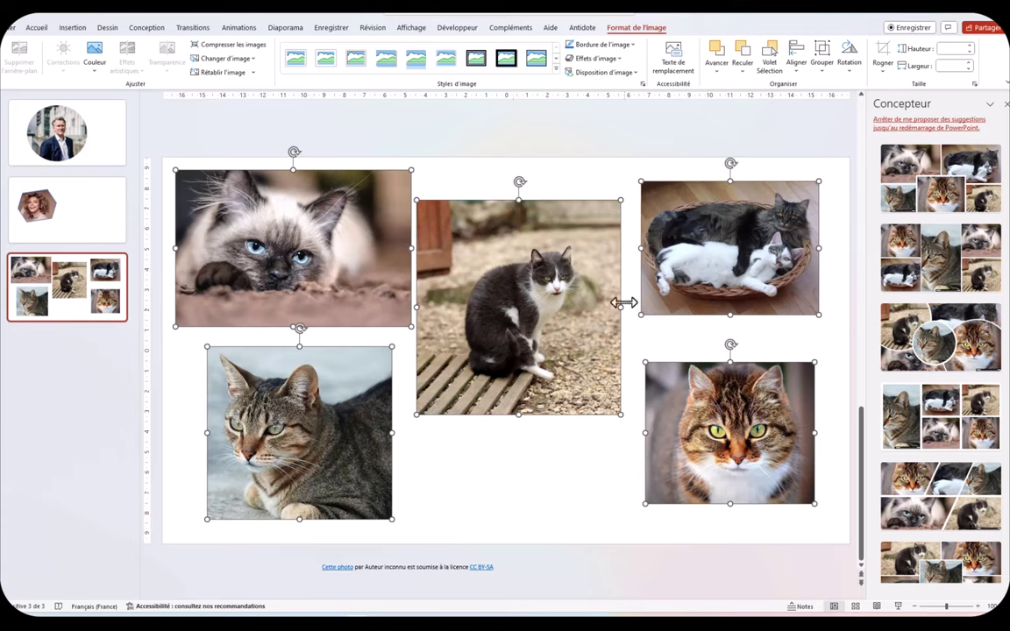
{"action": "left_click", "coordinate": [633, 73]}
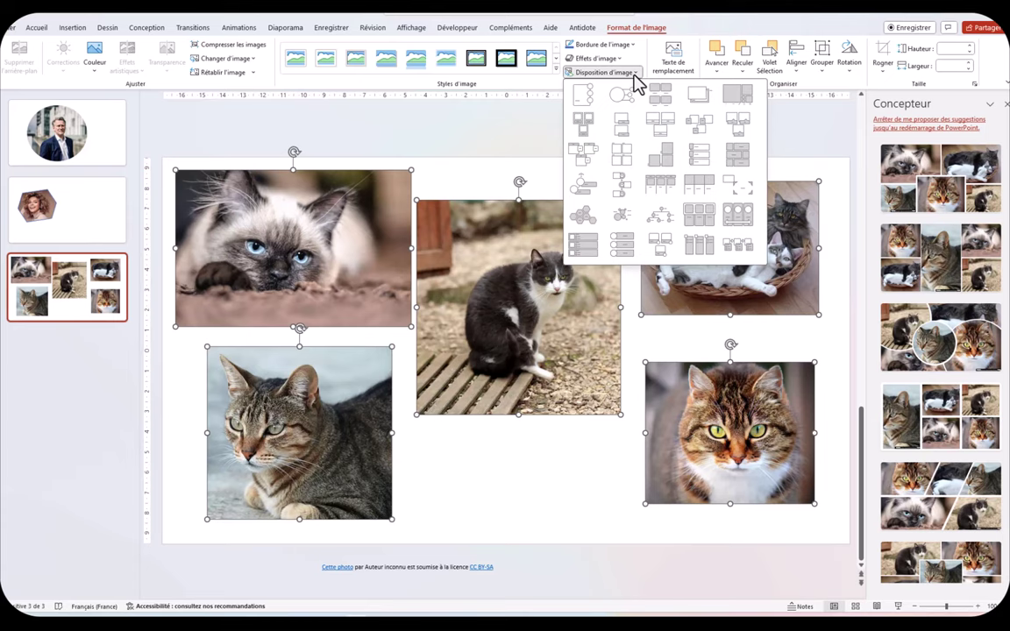
{"action": "left_click", "coordinate": [621, 96]}
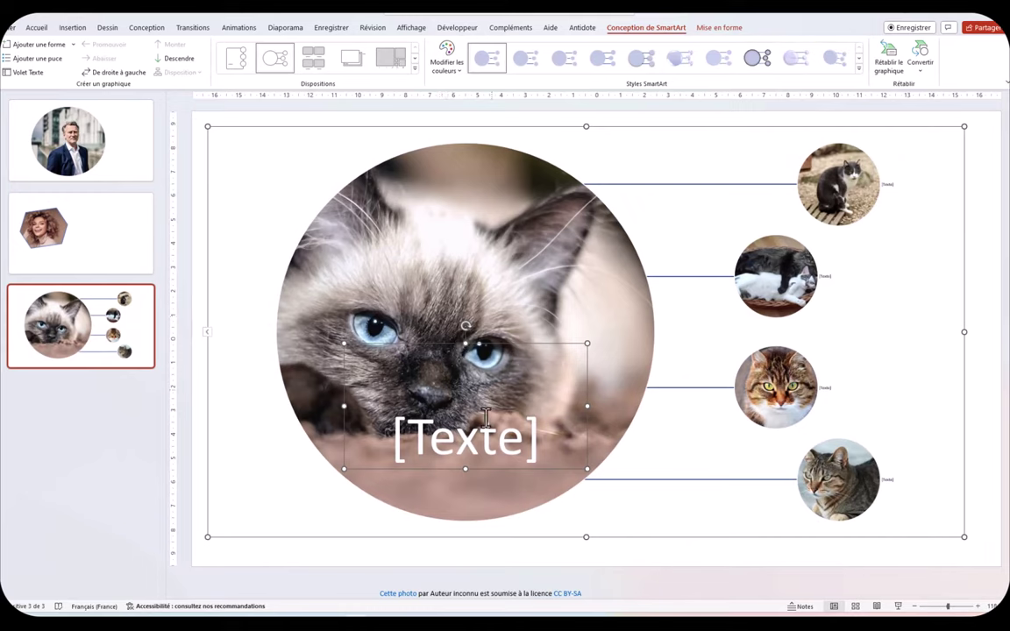
- Cut the five cat pictures out of the SmartArt layout
{"action": "left_click", "coordinate": [407, 174]}
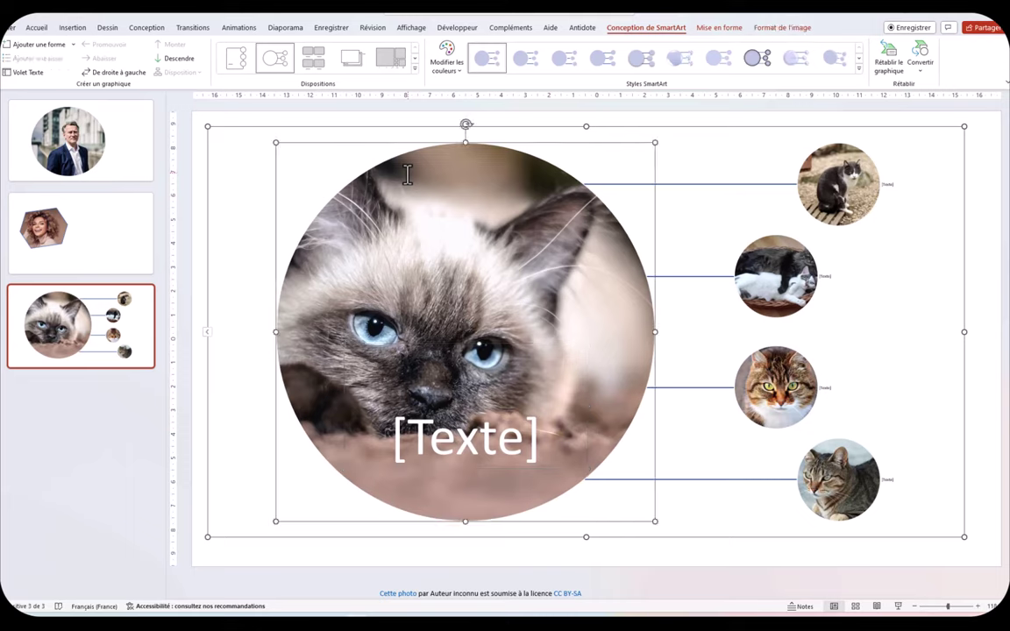
{"action": "left_click", "coordinate": [772, 162]}
{"action": "left_click", "coordinate": [798, 279], "text": "ctrl"}
{"action": "left_click", "coordinate": [777, 390], "text": "ctrl"}
{"action": "left_click", "coordinate": [844, 493], "text": "ctrl"}
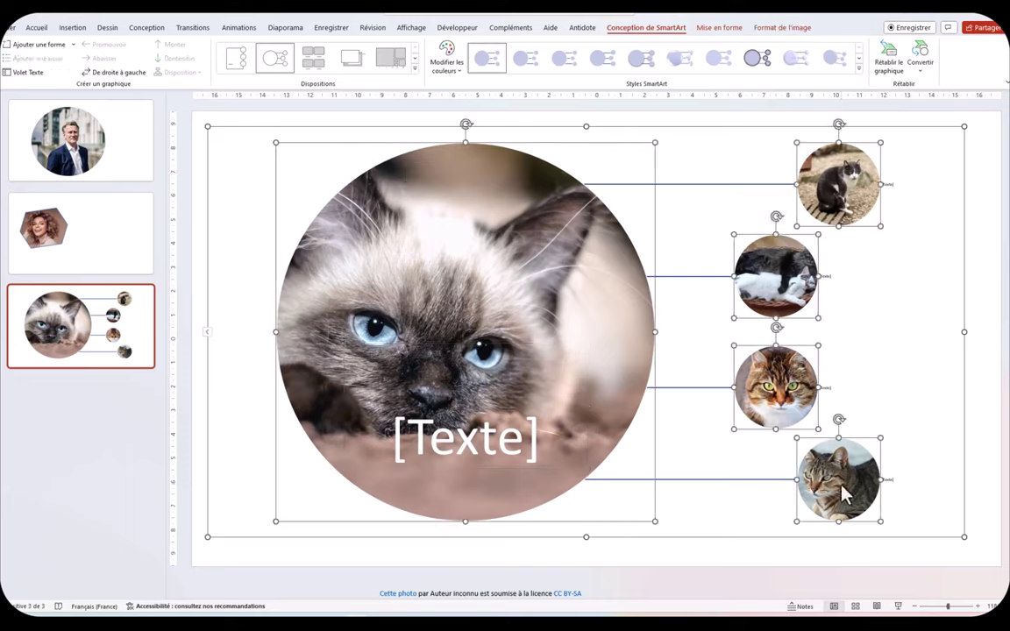
{"action": "key", "text": "Delete"}
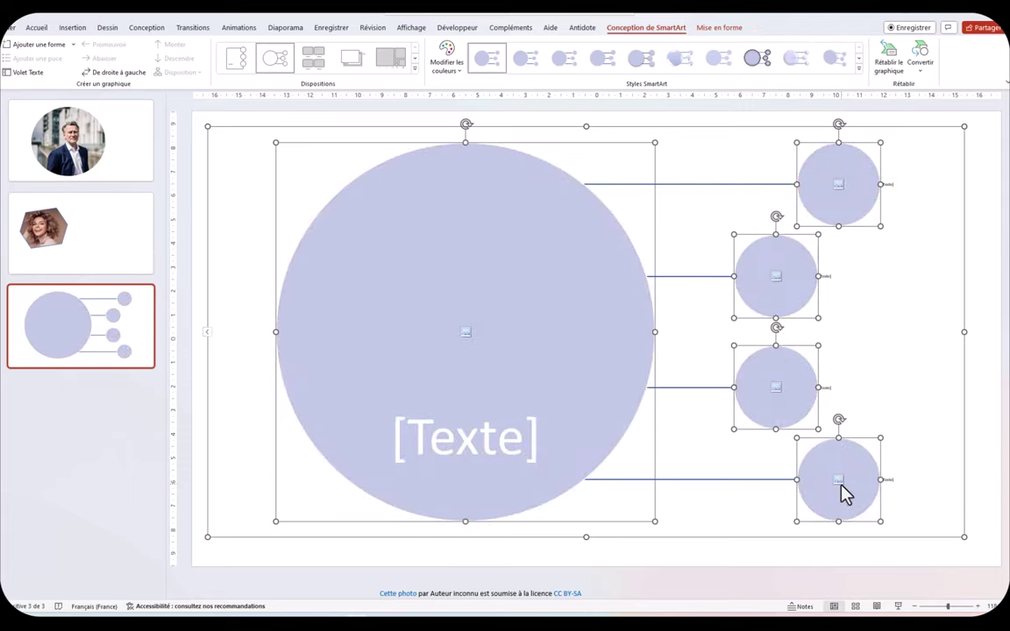
- Delete the emptied SmartArt frame and paste the cats back as standalone circles
{"action": "left_click", "coordinate": [949, 221]}
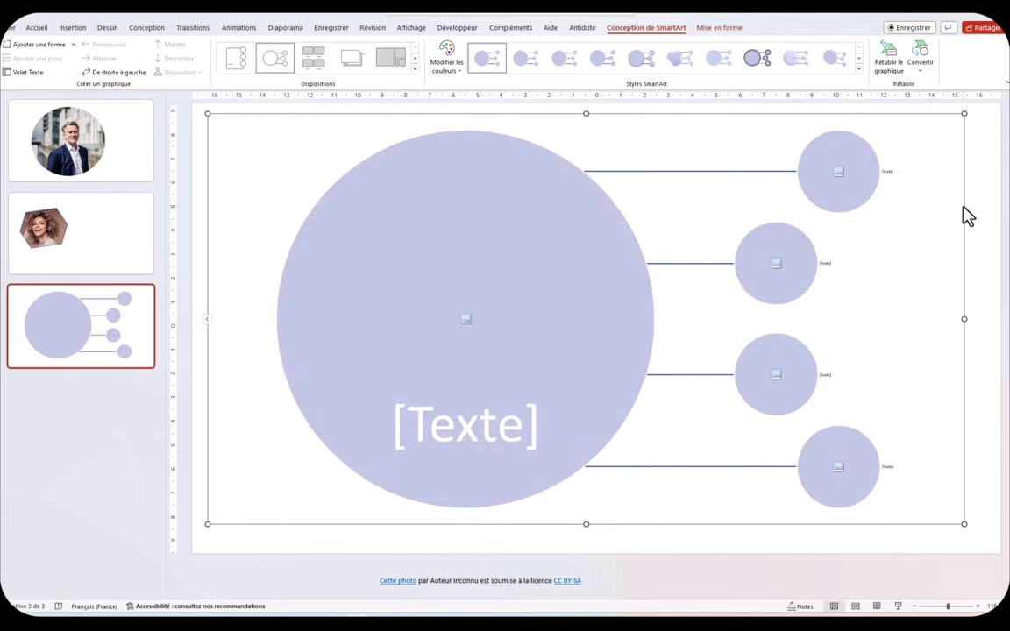
{"action": "key", "text": "Delete"}
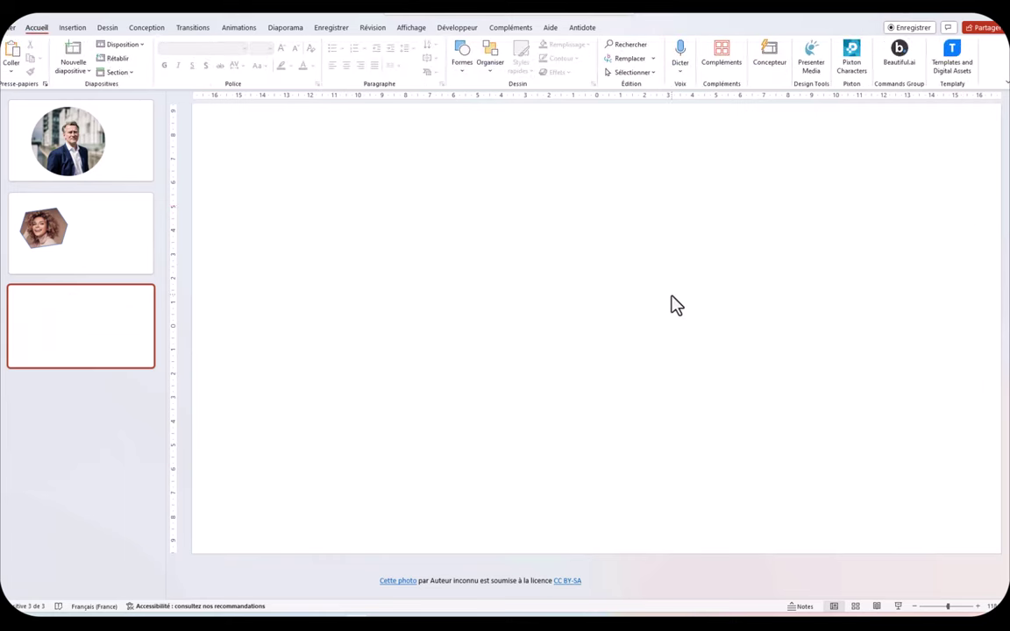
{"action": "key", "text": "ctrl+v"}
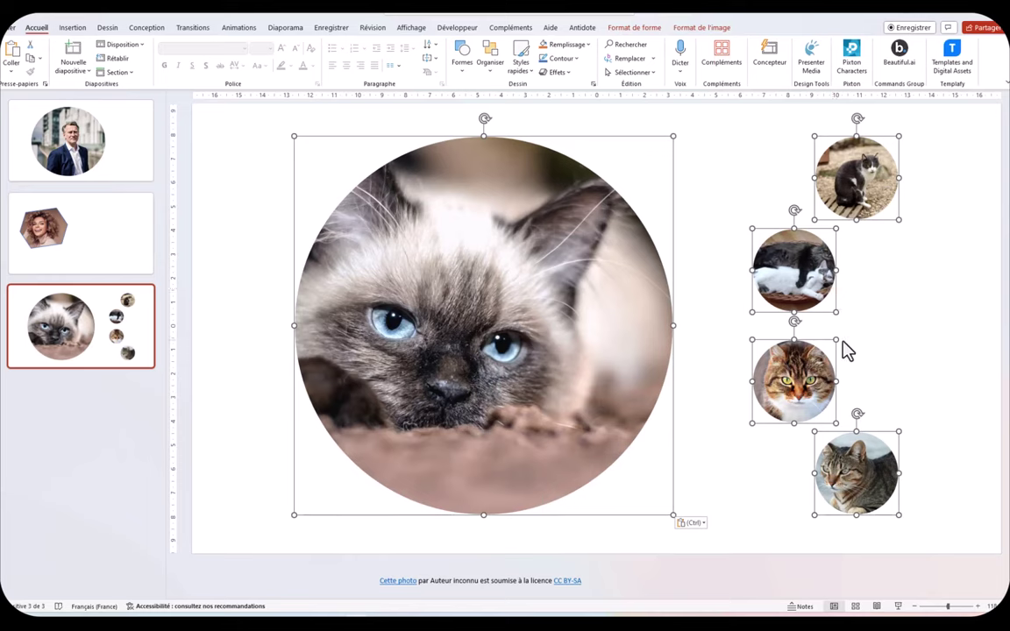
{"action": "left_click", "coordinate": [881, 346]}
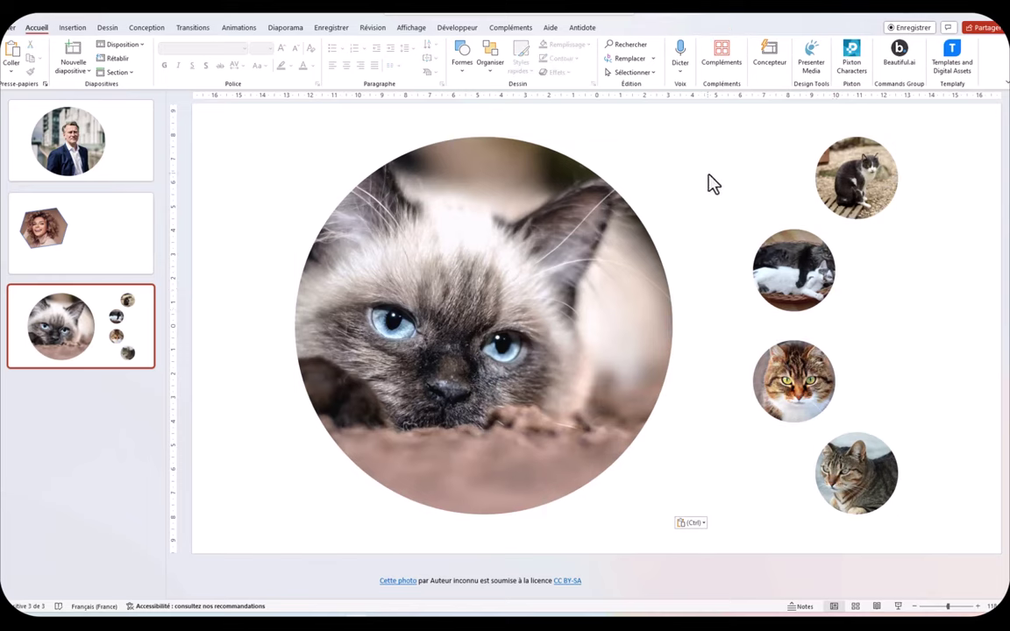
- Resize all five cat circles to a 6 cm height and 6 cm width
{"action": "left_click", "coordinate": [530, 355]}
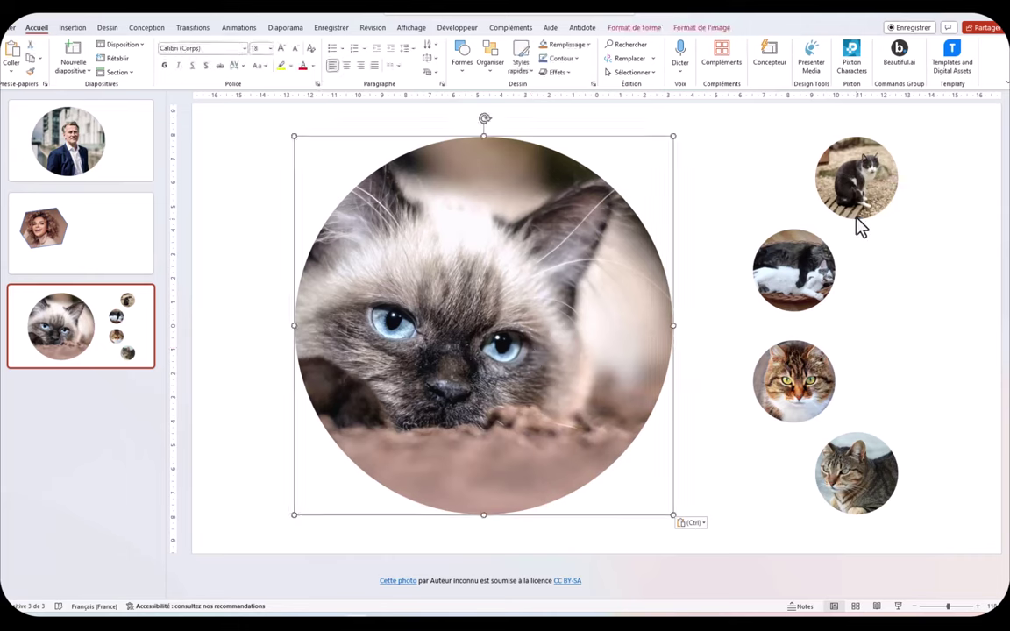
{"action": "left_click", "coordinate": [855, 175], "text": "ctrl"}
{"action": "left_click", "coordinate": [794, 270], "text": "ctrl"}
{"action": "left_click", "coordinate": [794, 382], "text": "ctrl"}
{"action": "left_click", "coordinate": [854, 473], "text": "ctrl"}
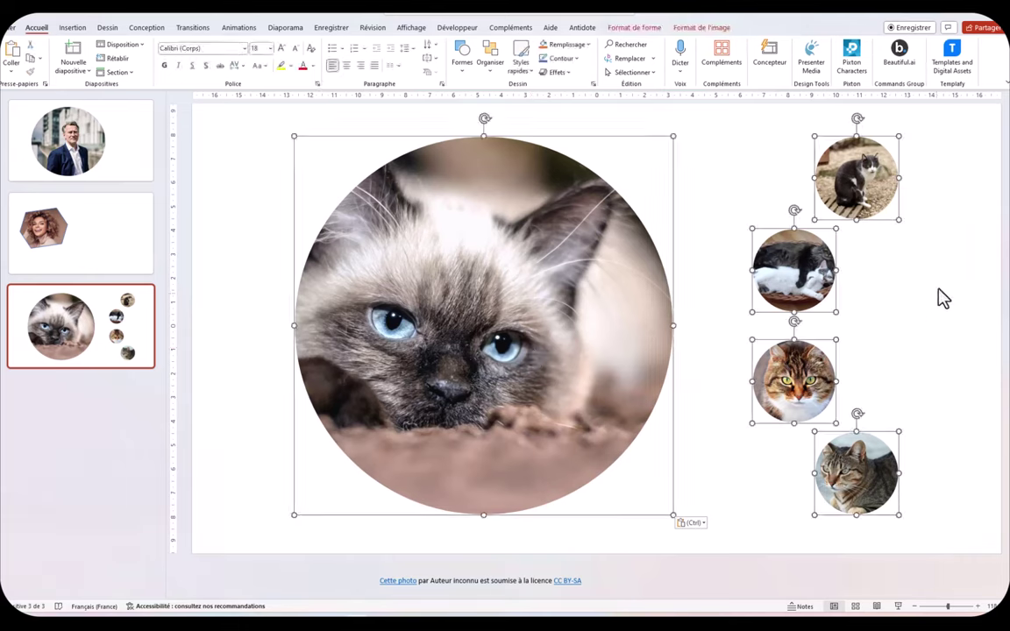
{"action": "left_click", "coordinate": [697, 29]}
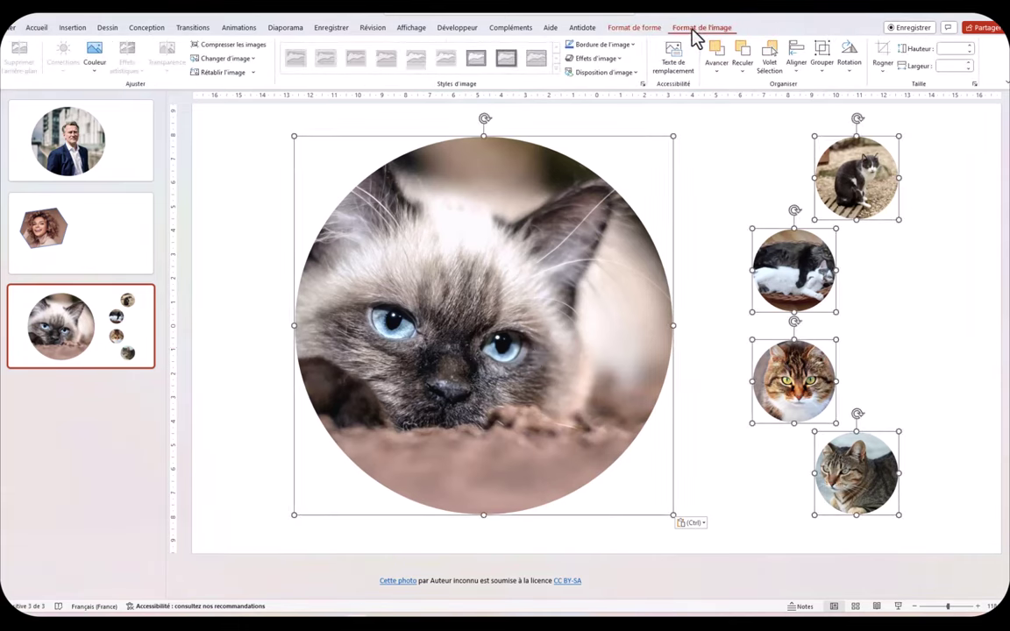
{"action": "left_click", "coordinate": [949, 50]}
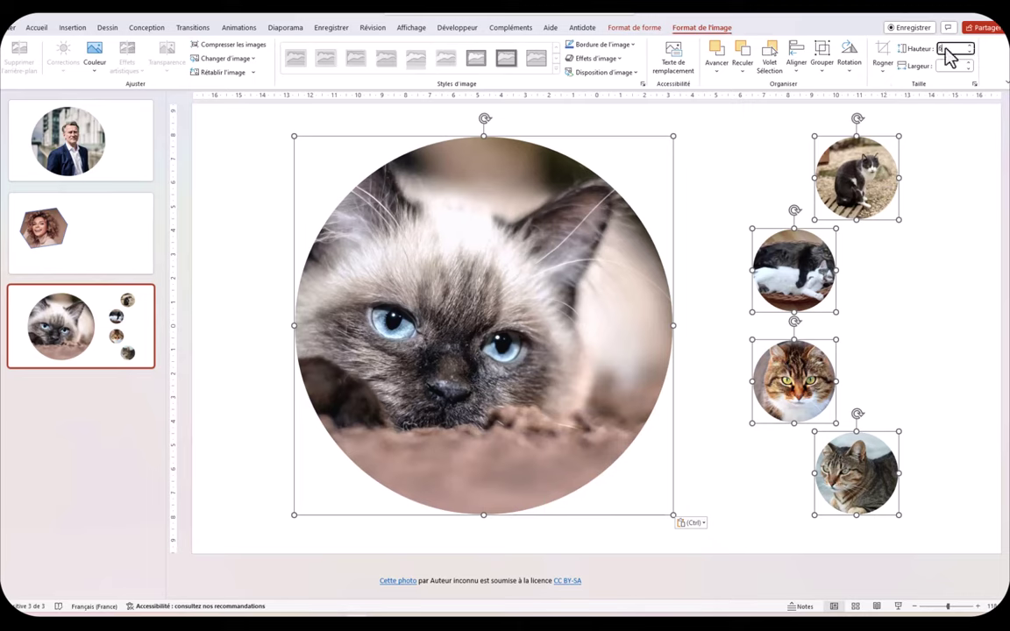
{"action": "type", "text": "6"}
{"action": "left_click", "coordinate": [942, 66]}
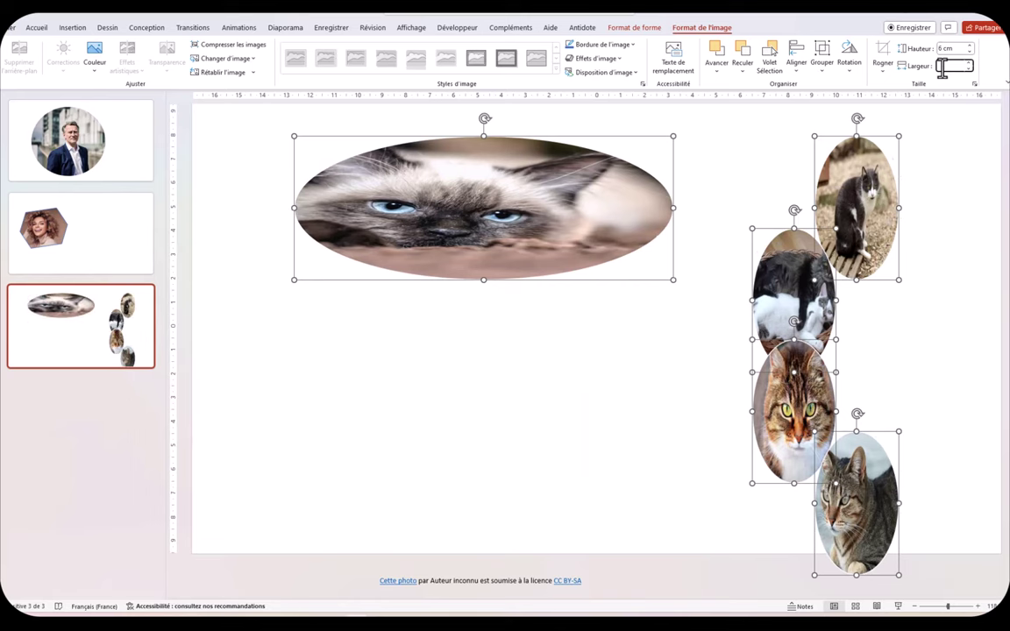
{"action": "type", "text": "6"}
{"action": "key", "text": "Return"}
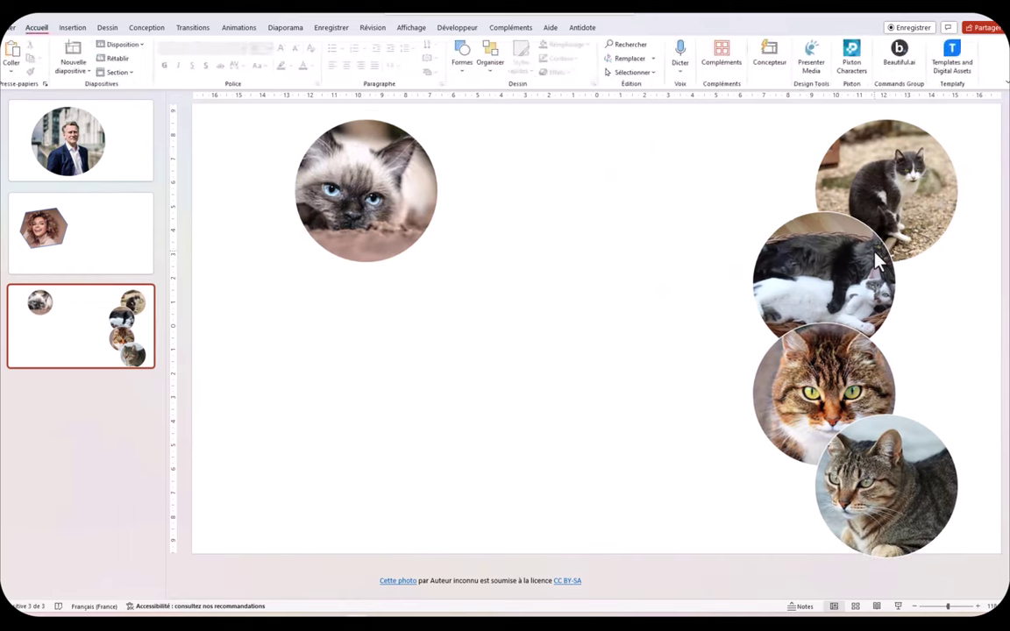
- Move the sleeping-cats circle to the centre and the sitting cat left, then add blank slide 4
{"action": "left_click_drag", "start_coordinate": [876, 260], "coordinate": [498, 309]}
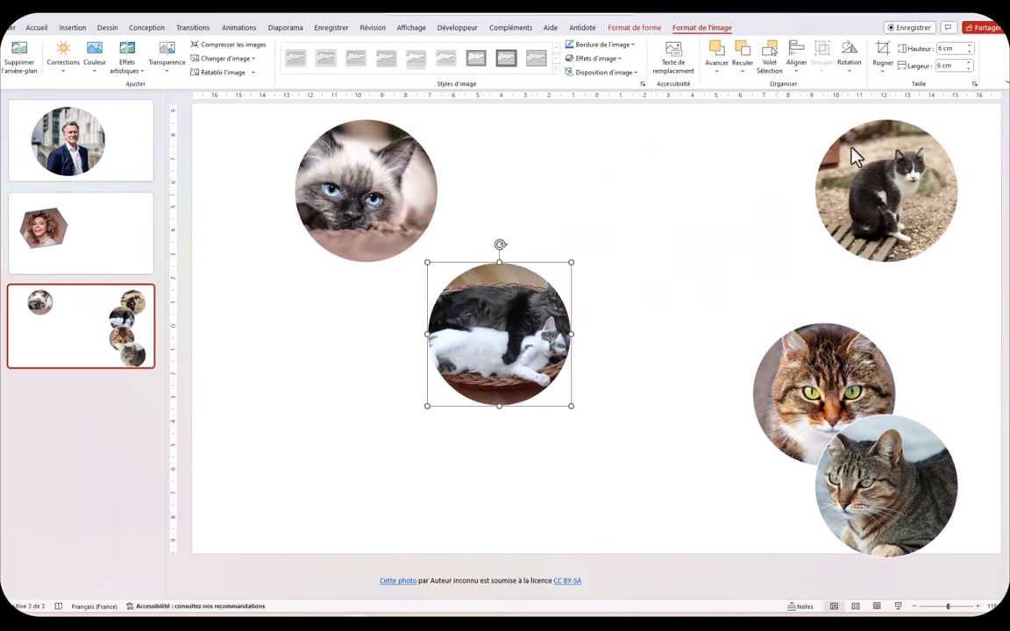
{"action": "left_click_drag", "start_coordinate": [855, 156], "coordinate": [612, 149]}
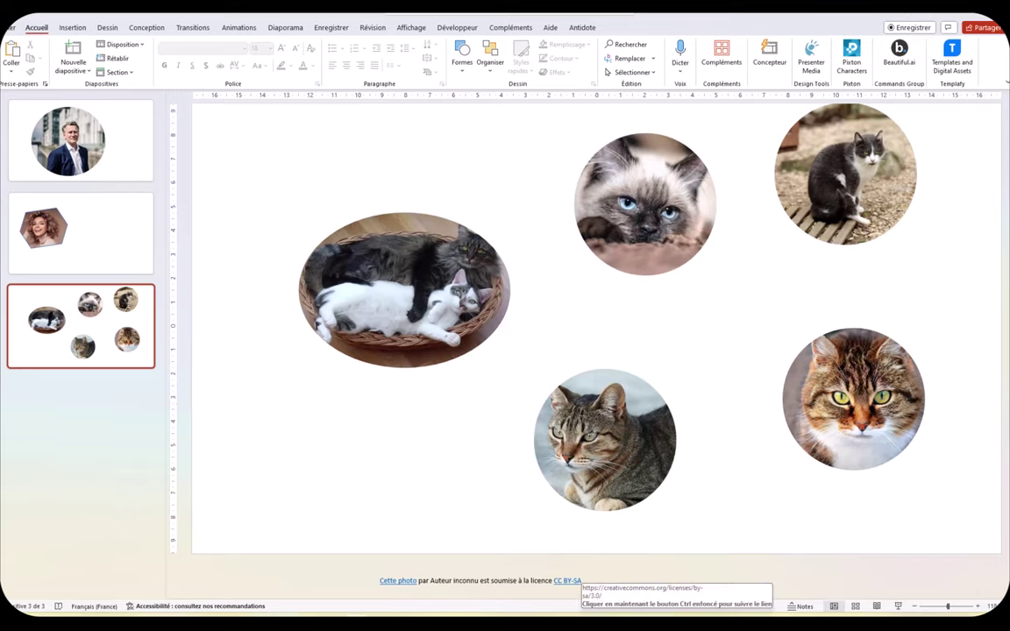
{"action": "key", "text": "ctrl+m"}
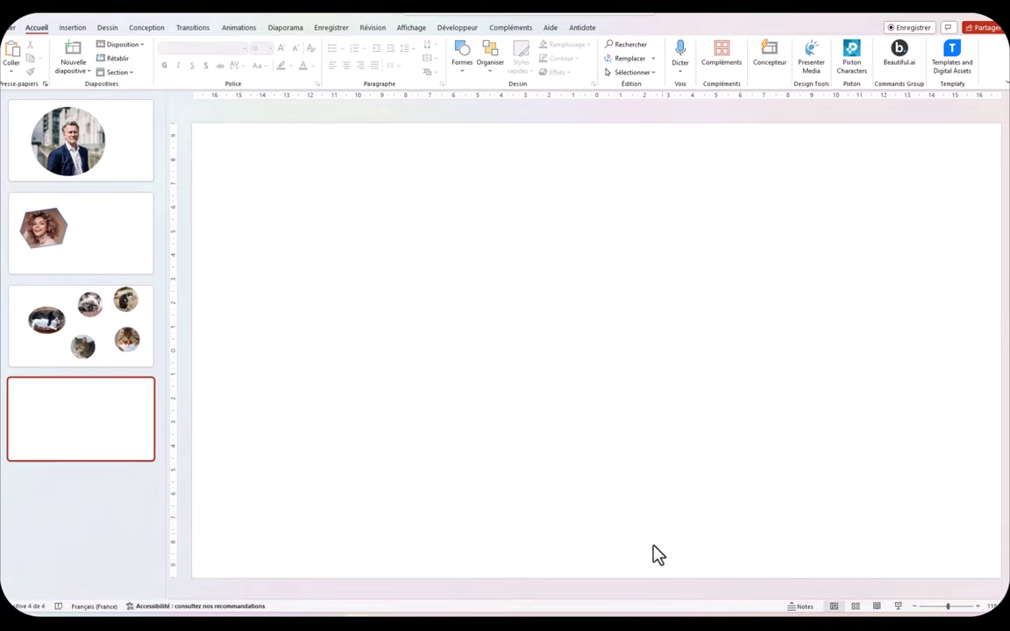
- Paste the bulleted Étape 1–5 list onto slide 4 and select its text box
{"action": "type", "text": "Étape 1 : Le soleil est fort chaud dans ces montagnes ; lorsqu’il brille d’aplomb Étape 2 : Il fallut écrire une lettre mielleuse à l’abbé Chélan Étape 3 : Ses cheveux sont grisonnants, et il est vêtu de gris Étape 4 : Je l’aurais méprisée comme une femmelette, si, par faiblesse Étape 5 : Le percepteur des contributions, l’homme des impositions indirectes"}
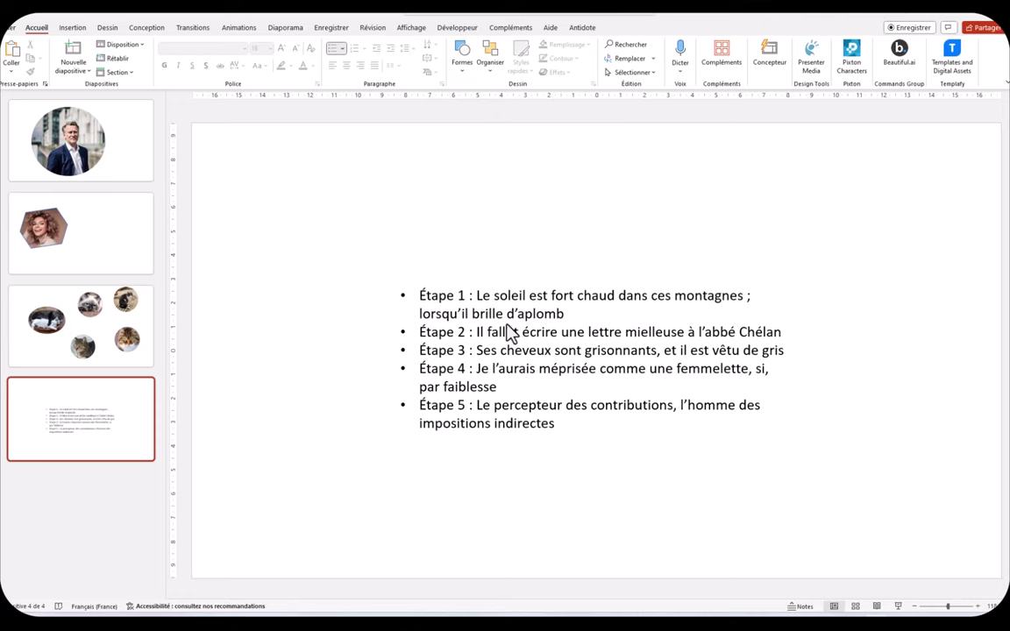
{"action": "left_click", "coordinate": [548, 298]}
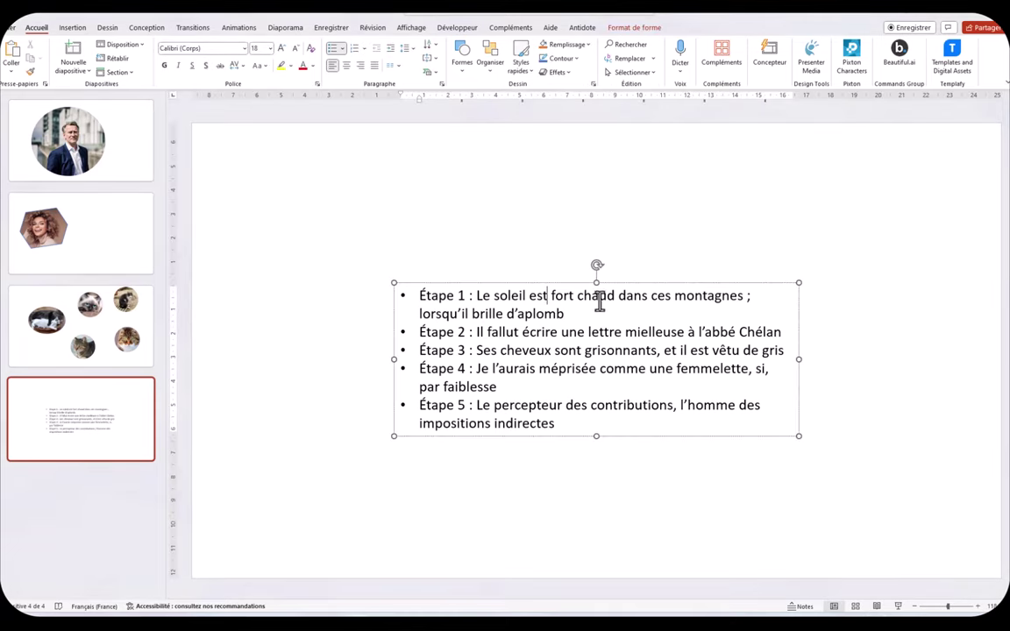
- Convert the step list into a picture SmartArt and enlarge it so four boxes sit above one
{"action": "right_click", "coordinate": [667, 313]}
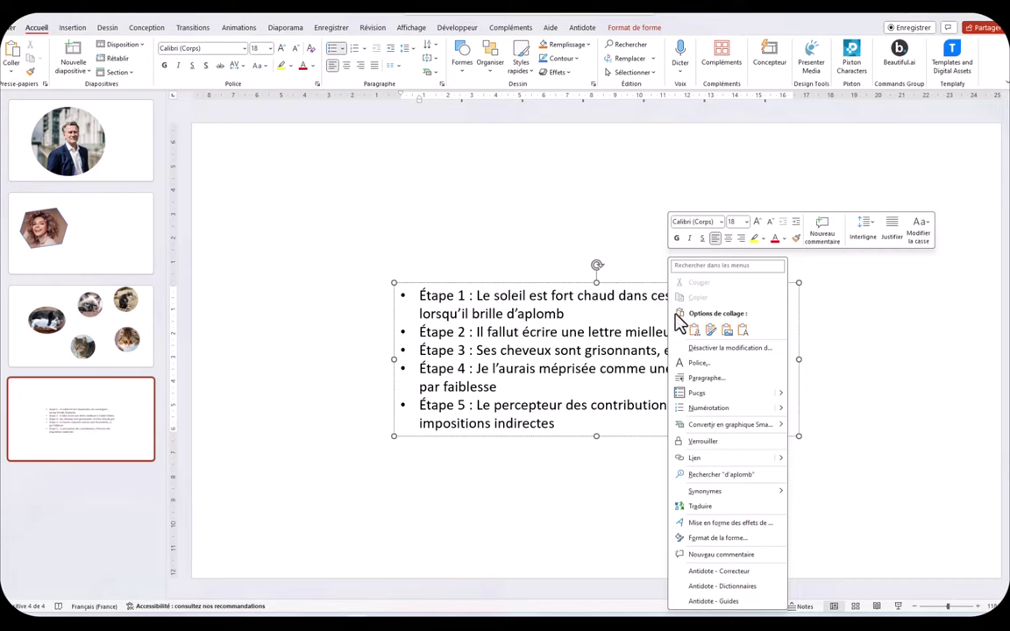
{"action": "mouse_move", "coordinate": [728, 425]}
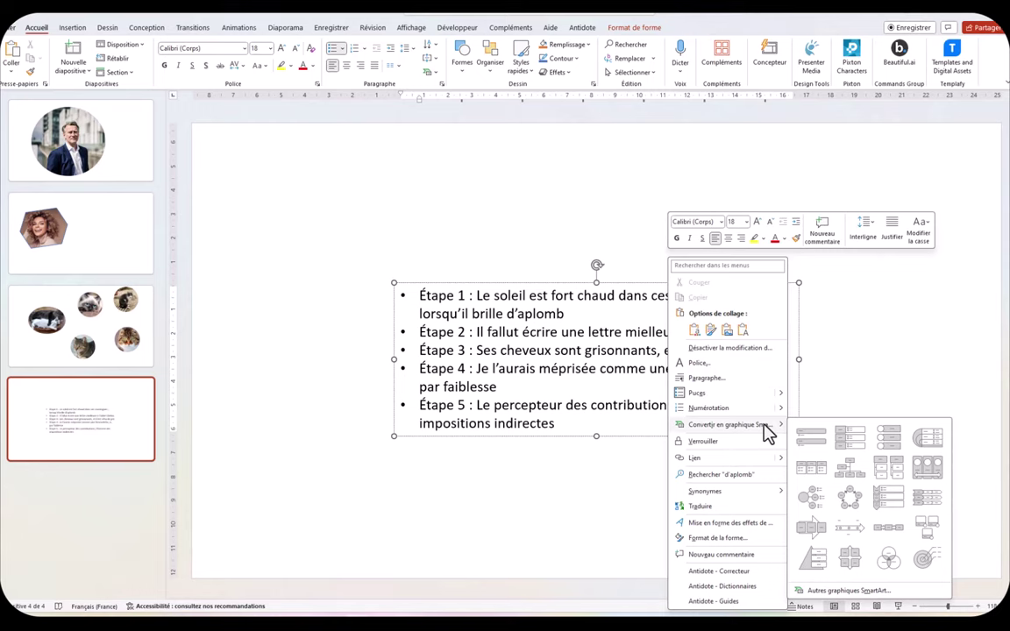
{"action": "left_click", "coordinate": [929, 531]}
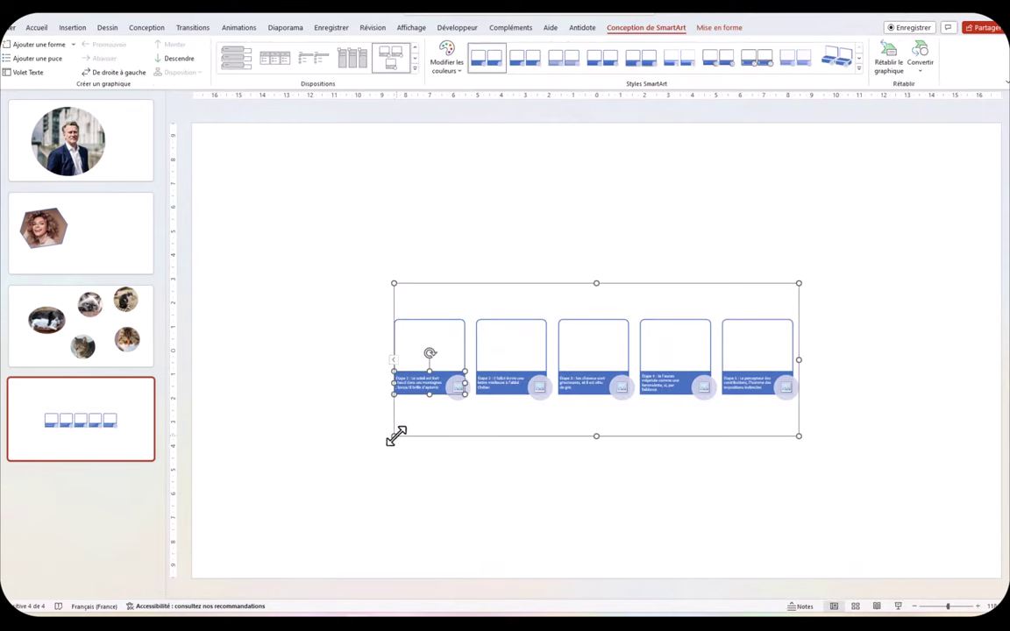
{"action": "left_click_drag", "start_coordinate": [394, 435], "coordinate": [302, 487]}
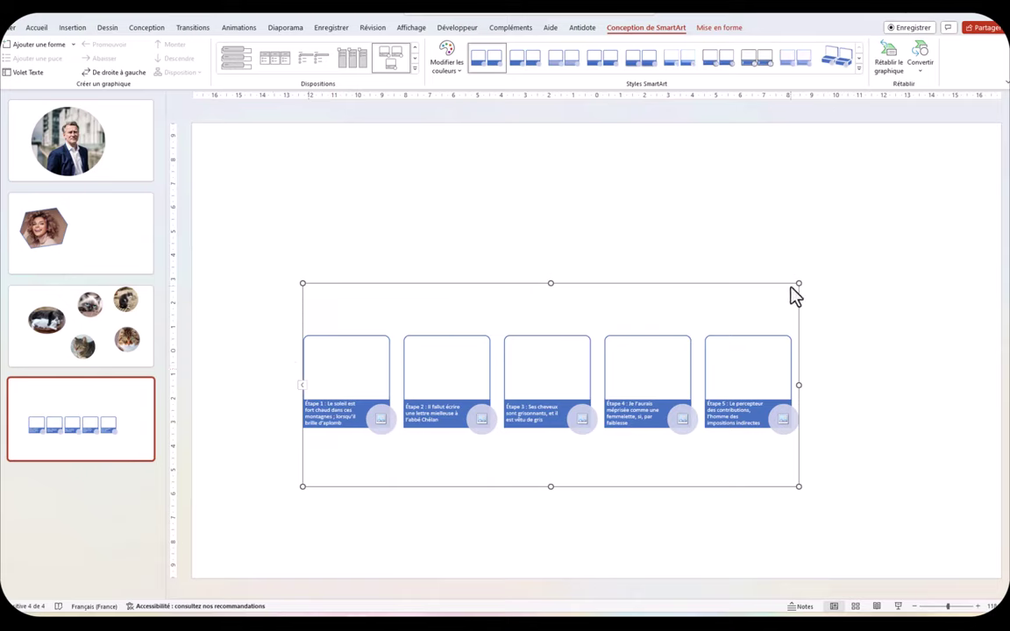
{"action": "left_click_drag", "start_coordinate": [799, 283], "coordinate": [864, 244]}
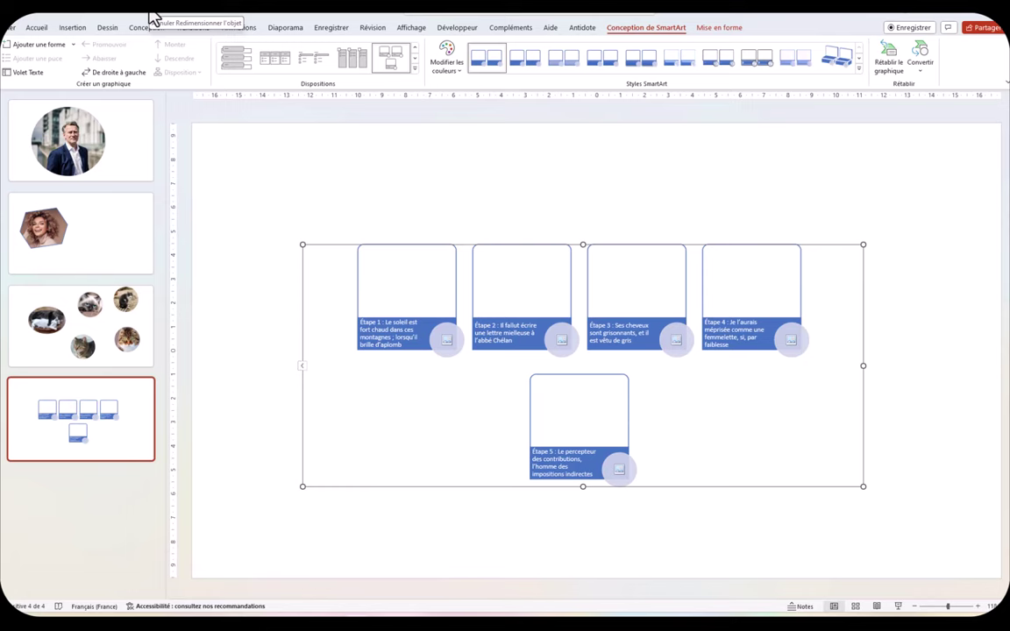
- Undo the SmartArt and move each Étape sentence onto its own line below its heading
{"action": "left_click", "coordinate": [151, 16]}
{"action": "left_click", "coordinate": [151, 17]}
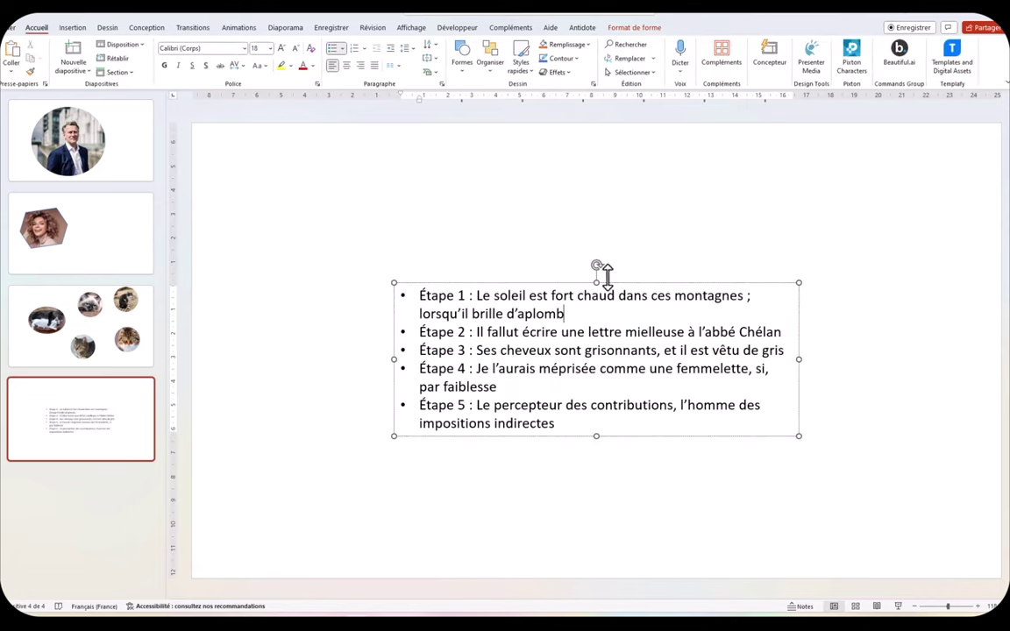
{"action": "left_click", "coordinate": [476, 295]}
{"action": "key", "text": "Return"}
{"action": "left_click", "coordinate": [475, 350]}
{"action": "key", "text": "Return"}
{"action": "left_click", "coordinate": [474, 387]}
{"action": "key", "text": "Return"}
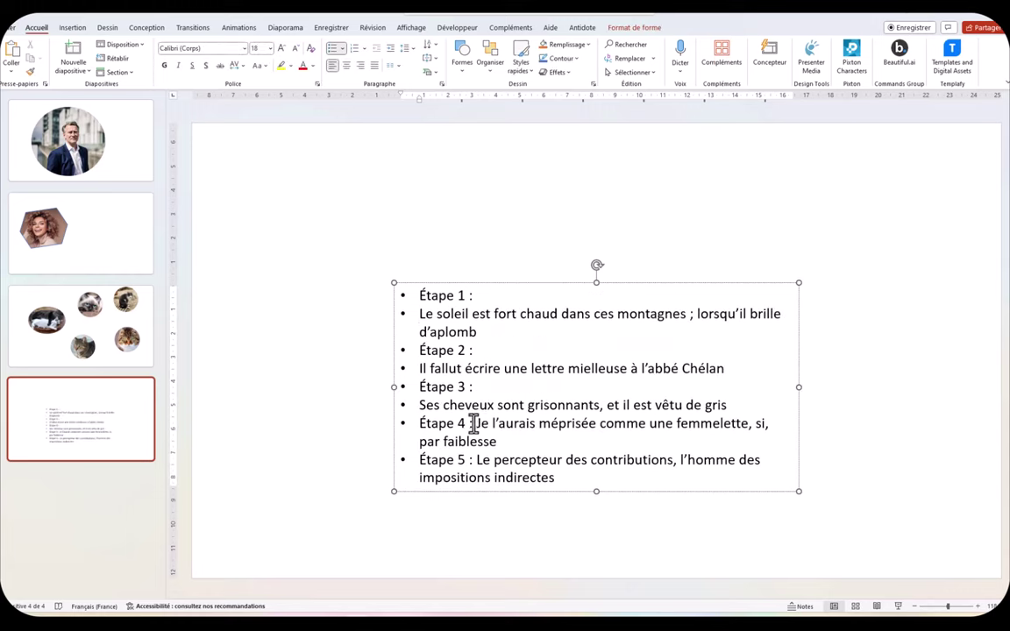
{"action": "left_click", "coordinate": [475, 424]}
{"action": "key", "text": "Return"}
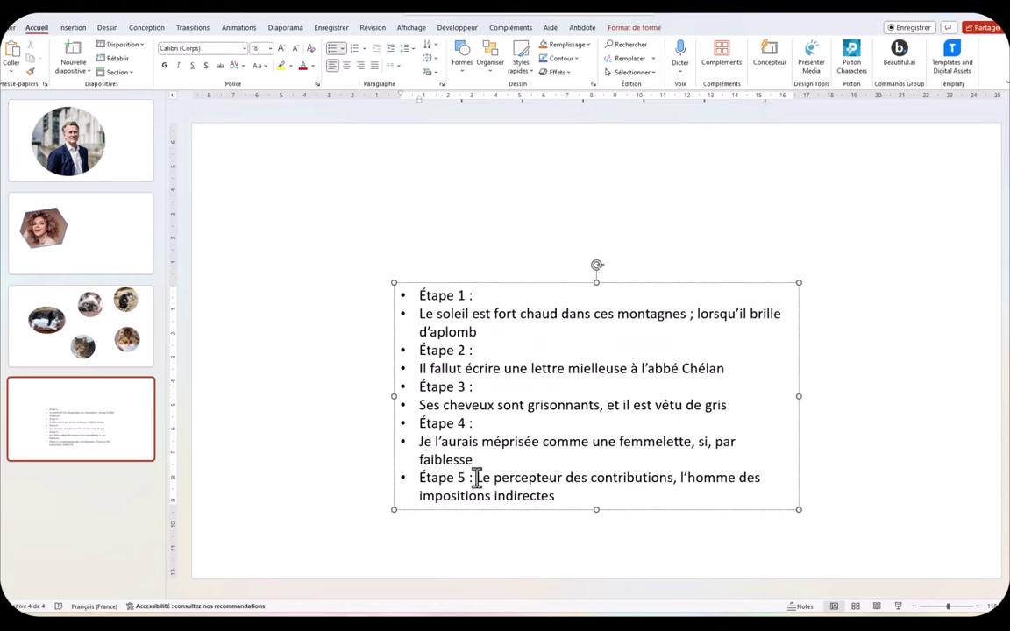
{"action": "left_click", "coordinate": [475, 477]}
{"action": "key", "text": "Return"}
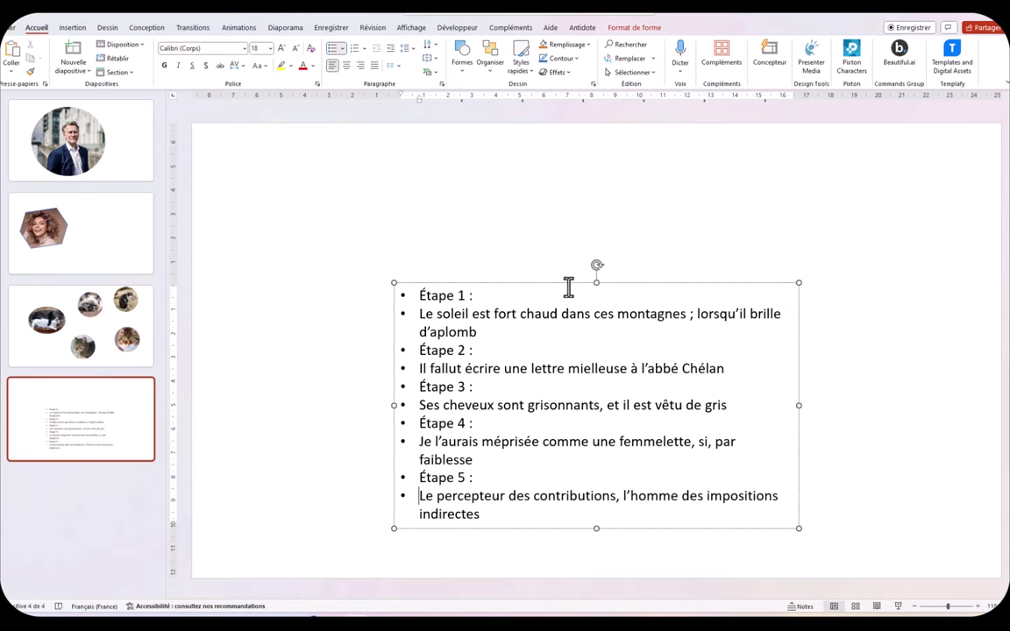
- Move the list up and indent each step sentence as a sub-bullet under its Étape heading
{"action": "left_click_drag", "start_coordinate": [568, 287], "coordinate": [554, 221]}
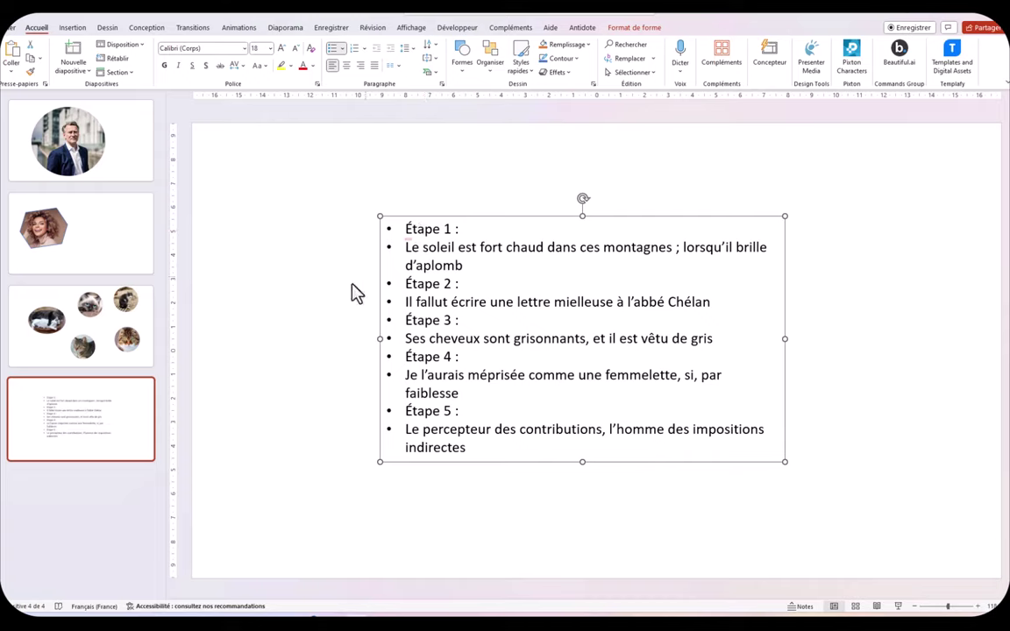
{"action": "left_click", "coordinate": [402, 249]}
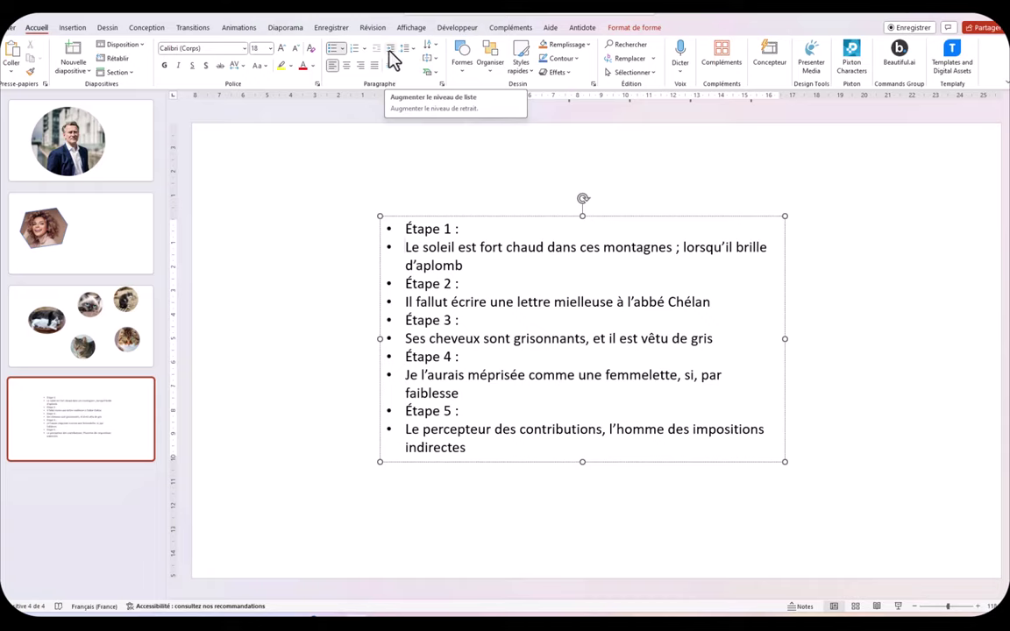
{"action": "left_click", "coordinate": [390, 50]}
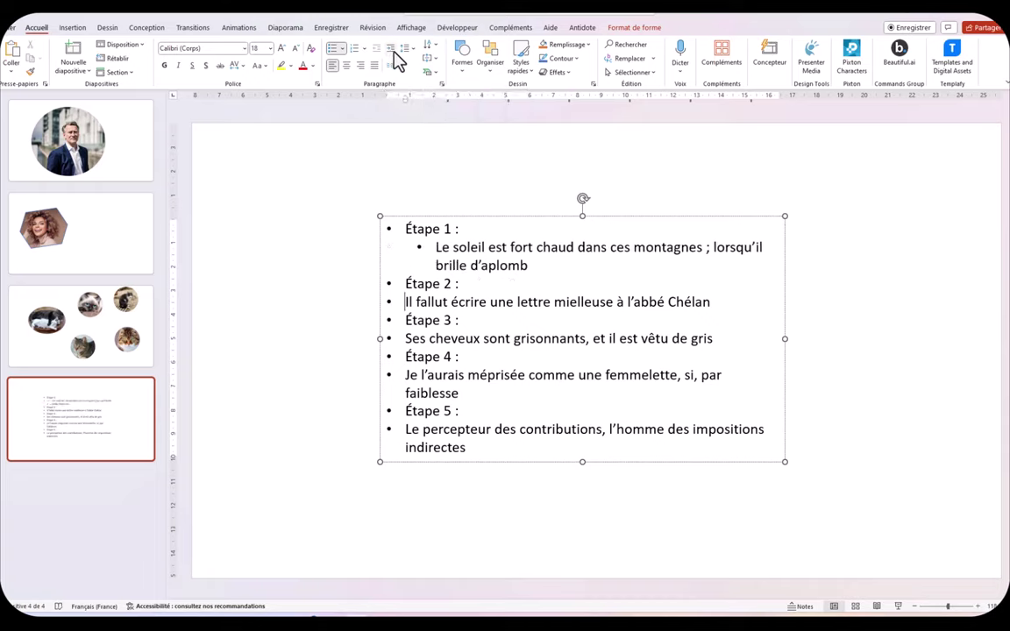
{"action": "left_click", "coordinate": [390, 50]}
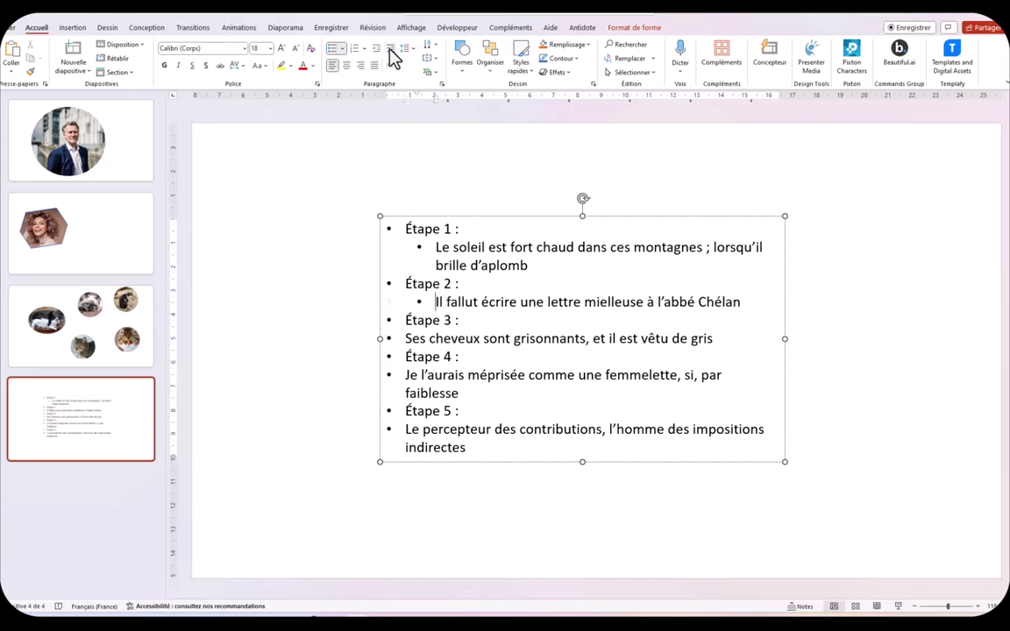
{"action": "left_click", "coordinate": [405, 339]}
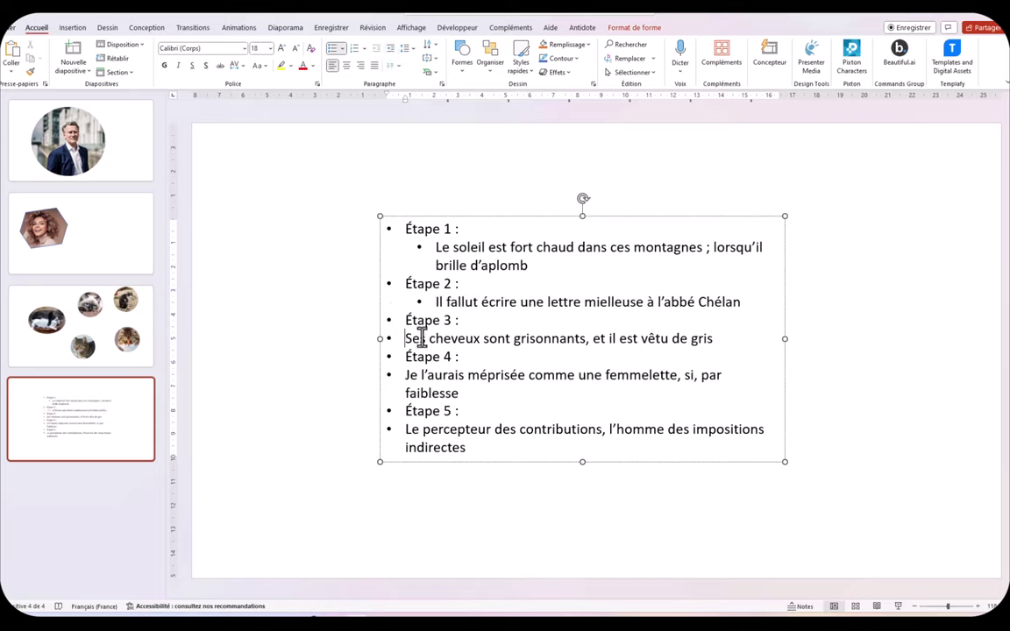
{"action": "left_click", "coordinate": [389, 49]}
{"action": "left_click", "coordinate": [405, 376]}
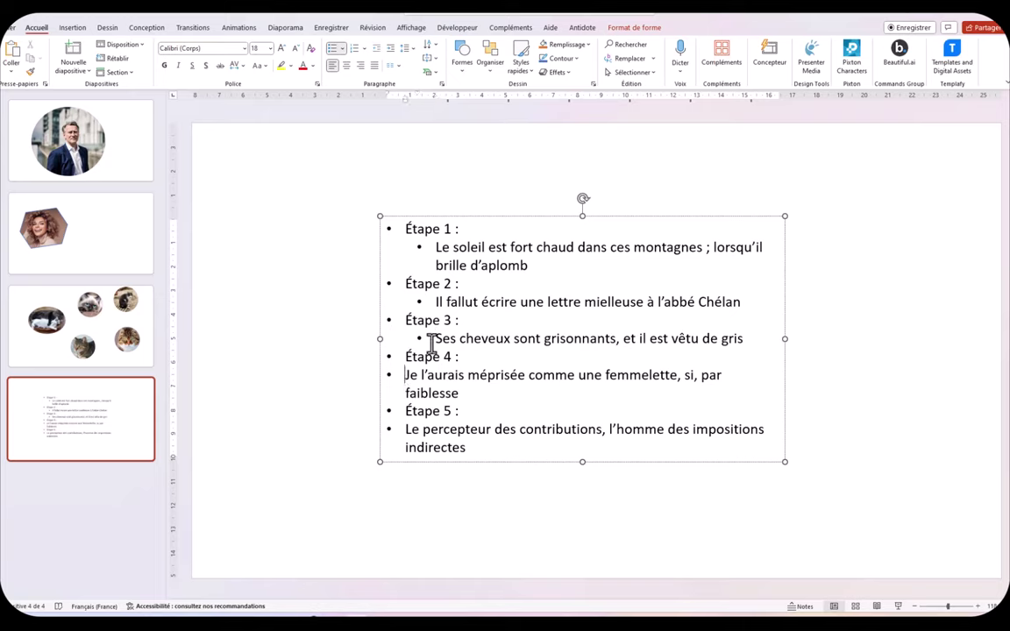
{"action": "key", "text": "Tab"}
{"action": "key", "text": "Down"}
{"action": "key", "text": "Down"}
{"action": "key", "text": "Down"}
{"action": "key", "text": "Tab"}
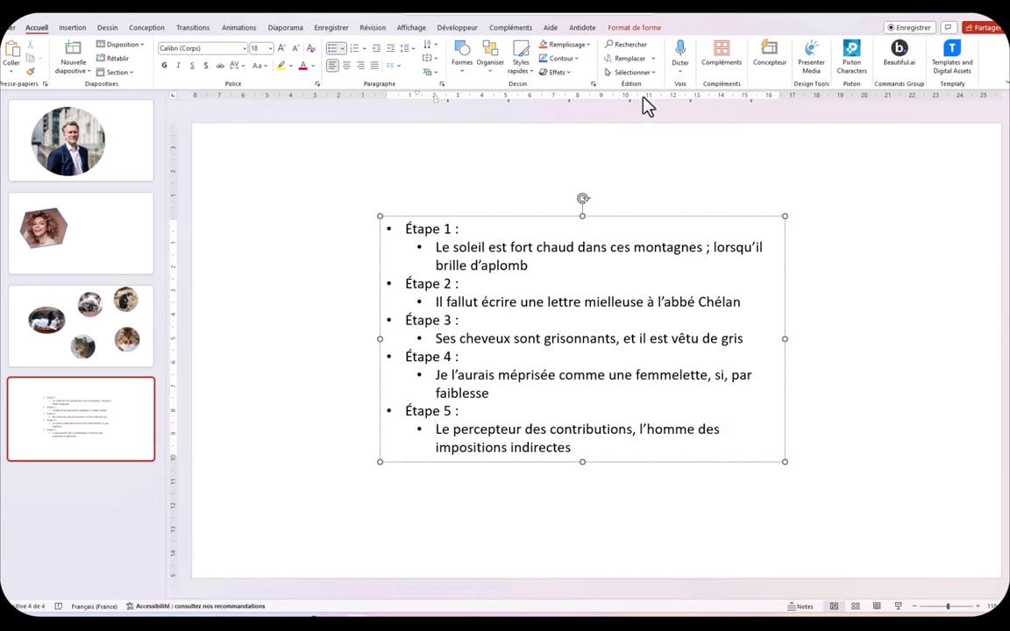
- Convert the two-level list into a picture-caption SmartArt with Étape labels in blue bars
{"action": "right_click", "coordinate": [614, 226]}
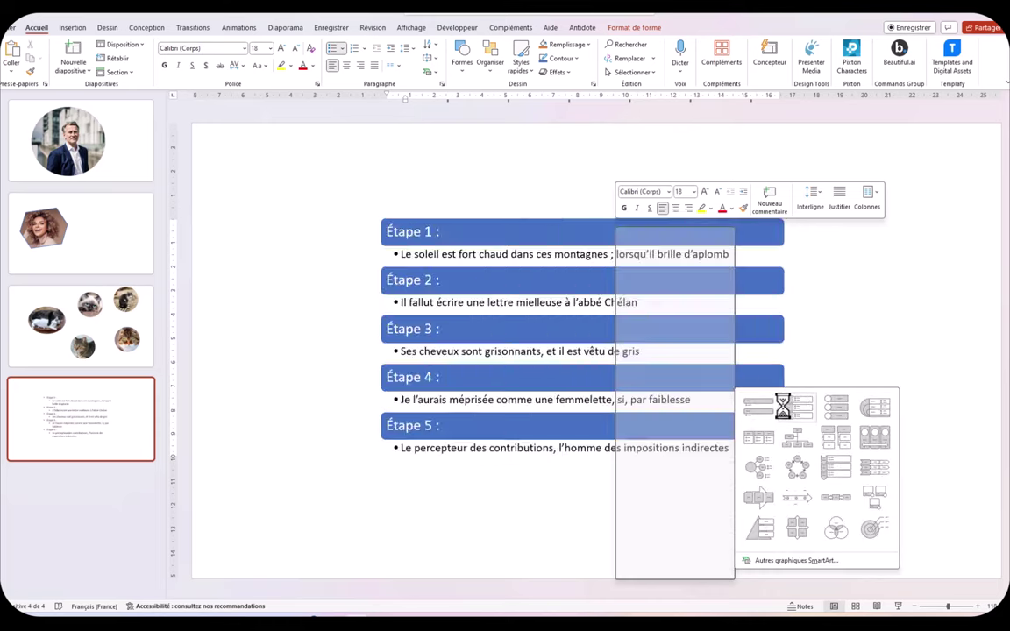
{"action": "left_click", "coordinate": [877, 505]}
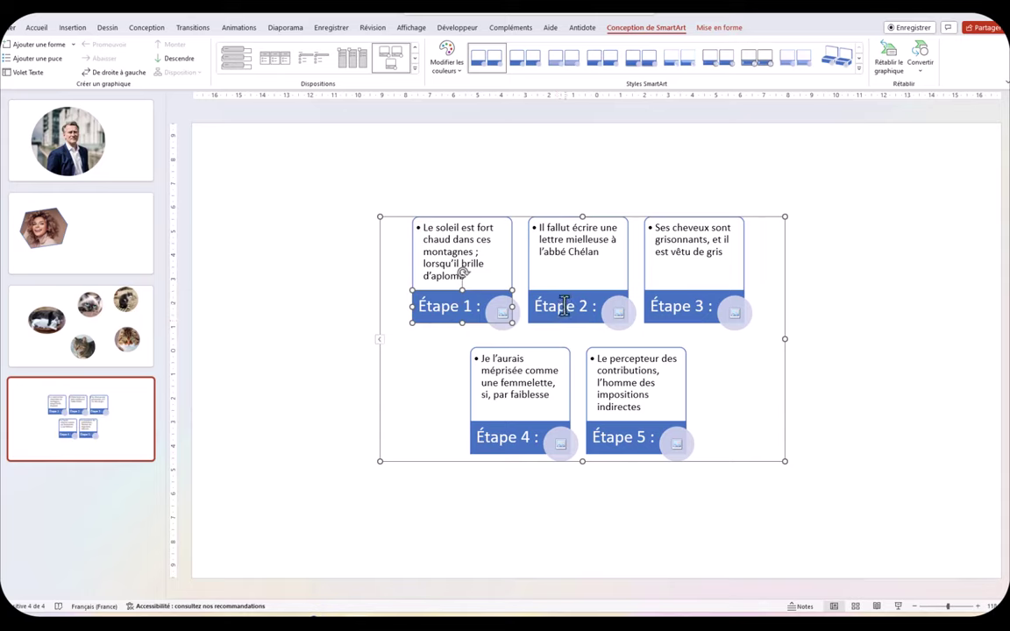
- Fill the Étape 1 picture placeholder with a round white cartoon-face sticker from the stock Stickers
{"action": "left_click", "coordinate": [500, 313]}
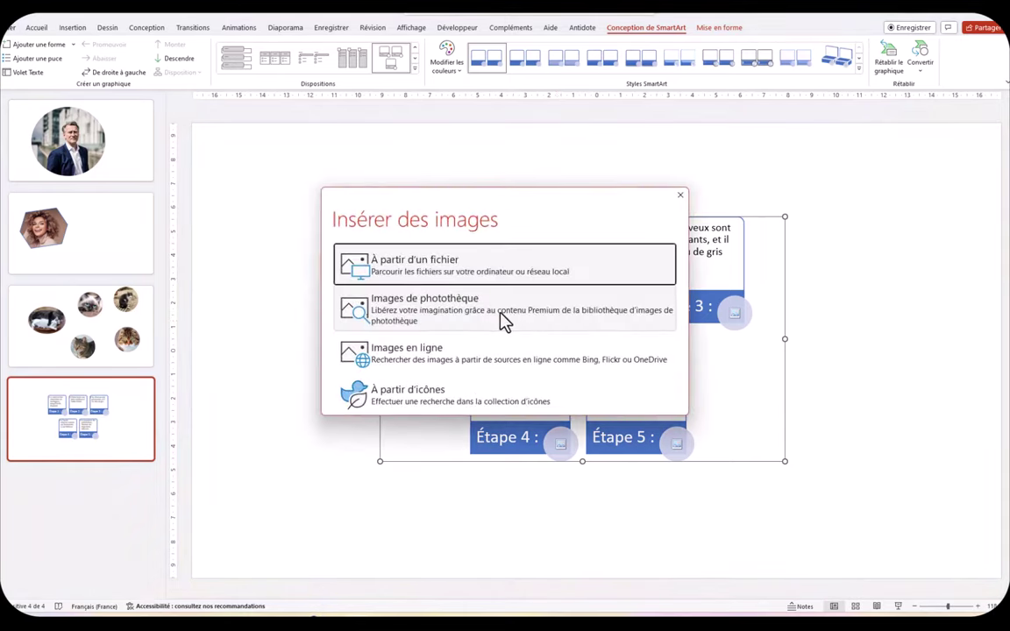
{"action": "left_click", "coordinate": [444, 316]}
{"action": "left_click", "coordinate": [311, 123]}
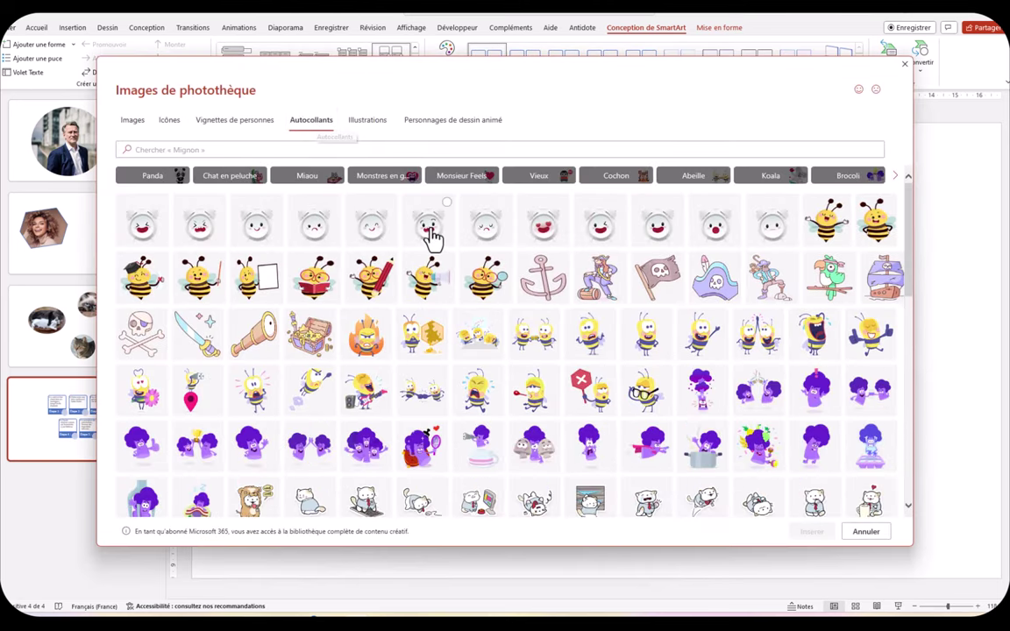
{"action": "left_click", "coordinate": [431, 236]}
{"action": "left_click", "coordinate": [802, 532]}
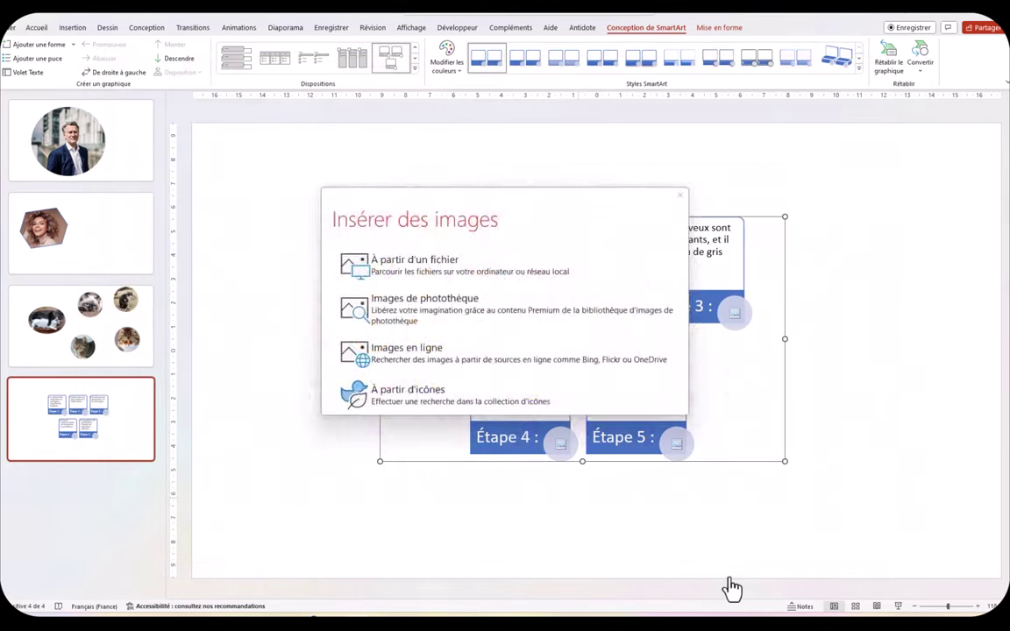
{"action": "left_click", "coordinate": [752, 423]}
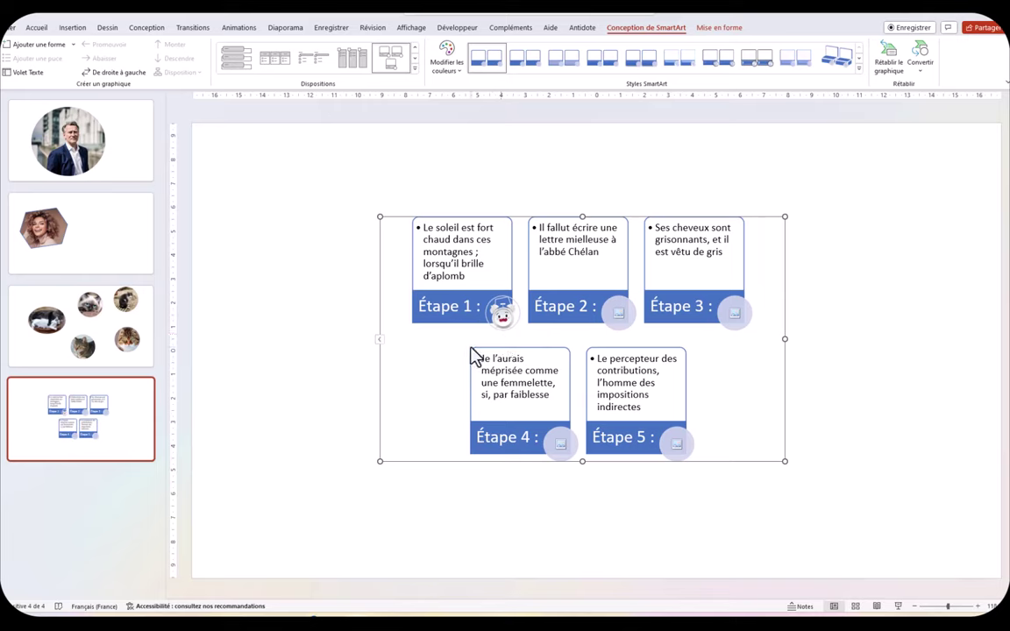